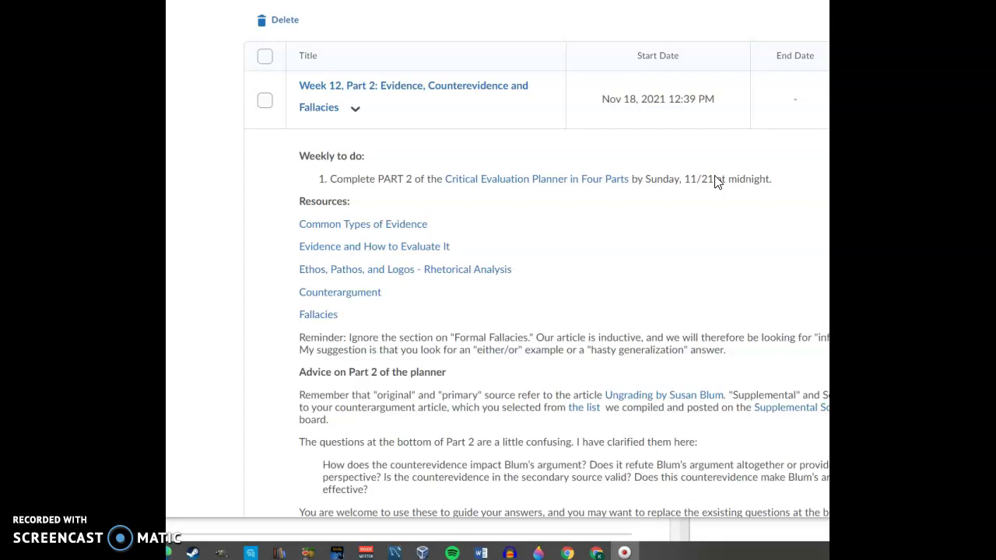
Find the clarified counterevidence questions paragraph in the source document and copy it.
{"action": "left_click", "coordinate": [588, 193]}
{"action": "scroll", "coordinate": [590, 224], "scroll_direction": "down", "scroll_amount": 3}
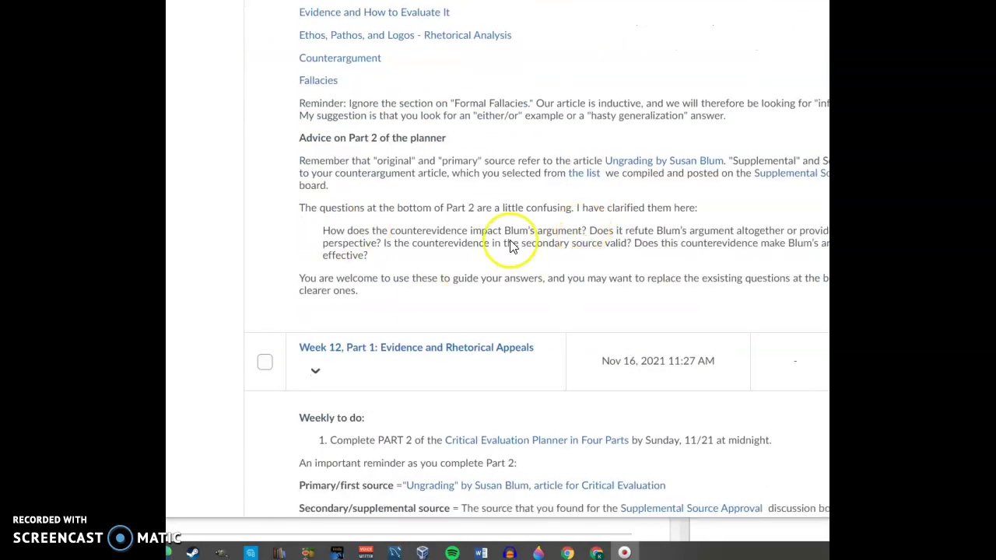
{"action": "scroll", "coordinate": [528, 268], "scroll_direction": "down", "scroll_amount": 2}
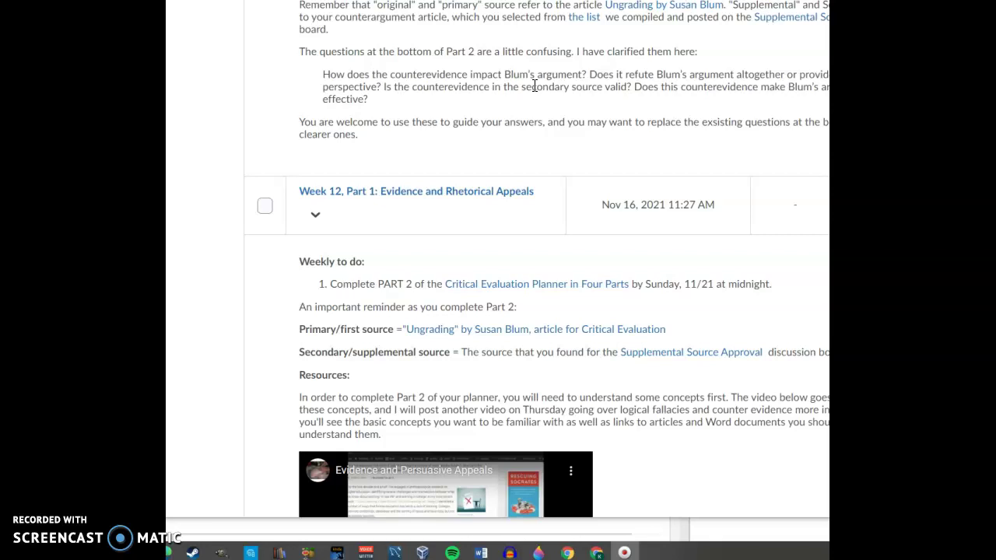
{"action": "scroll", "coordinate": [535, 85], "scroll_direction": "up", "scroll_amount": 5}
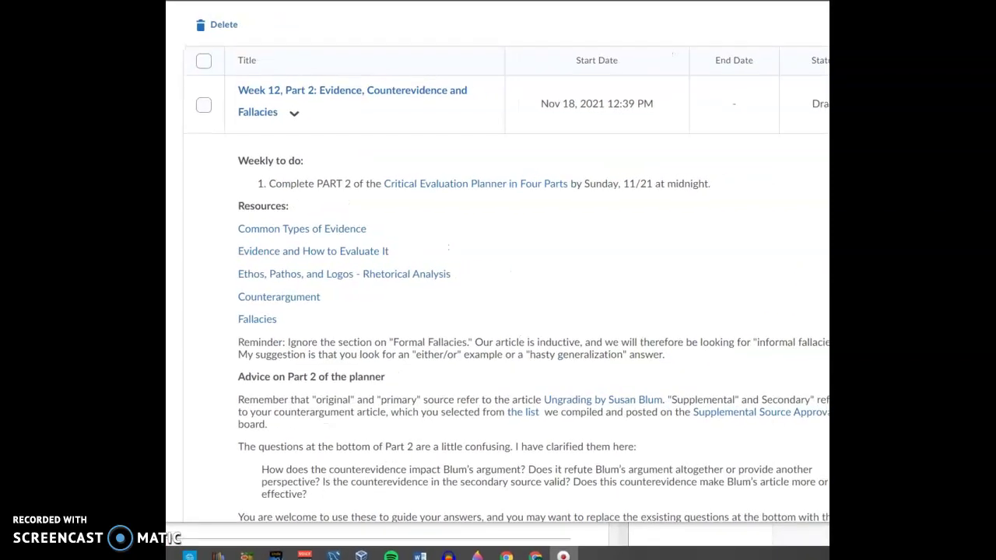
{"action": "left_click", "coordinate": [427, 460]}
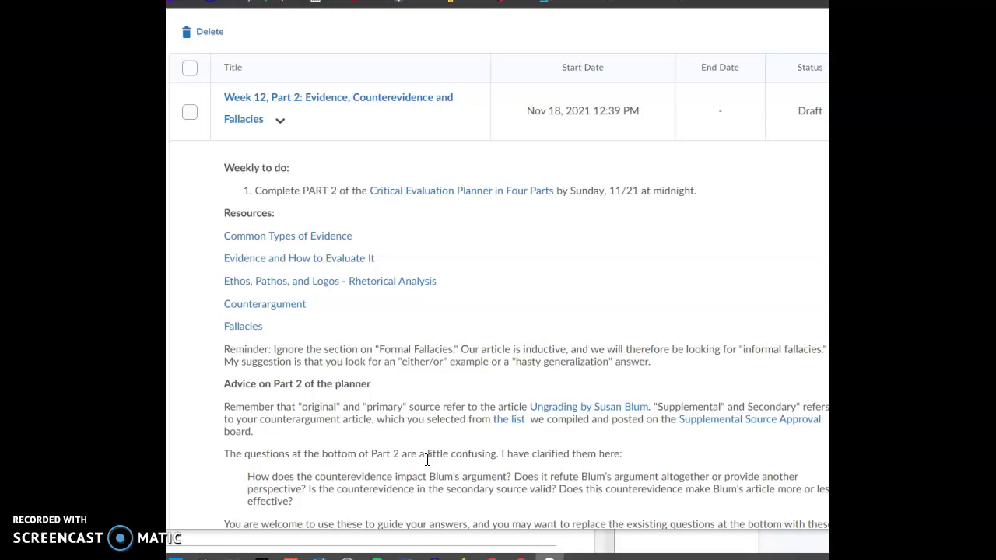
{"action": "scroll", "coordinate": [415, 406], "scroll_direction": "down", "scroll_amount": 1}
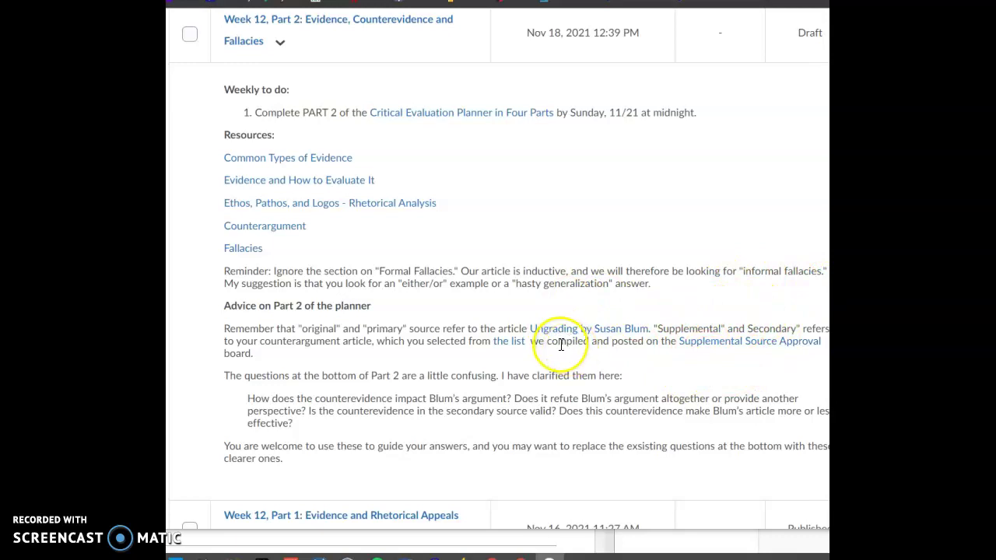
{"action": "scroll", "coordinate": [560, 345], "scroll_direction": "down", "scroll_amount": 2}
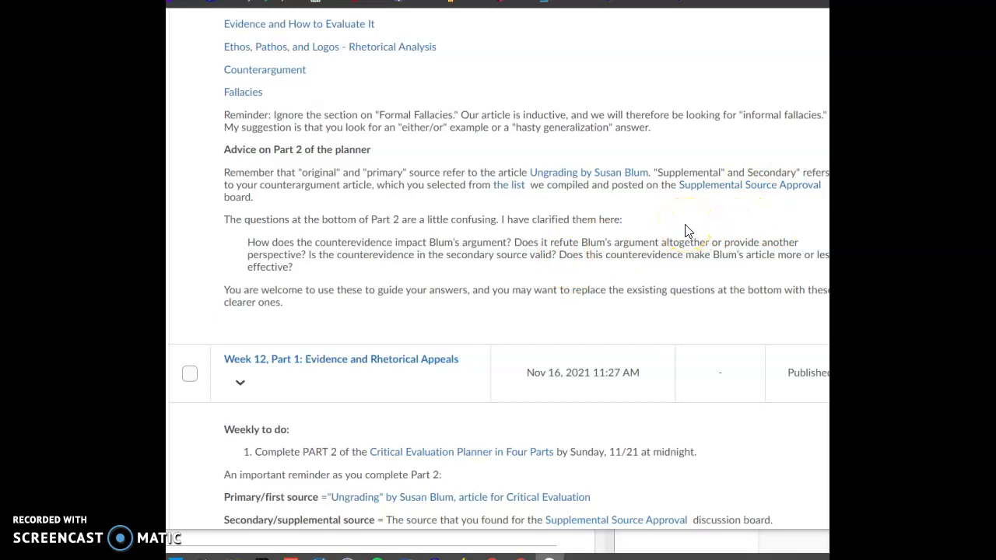
{"action": "scroll", "coordinate": [685, 231], "scroll_direction": "down", "scroll_amount": 2}
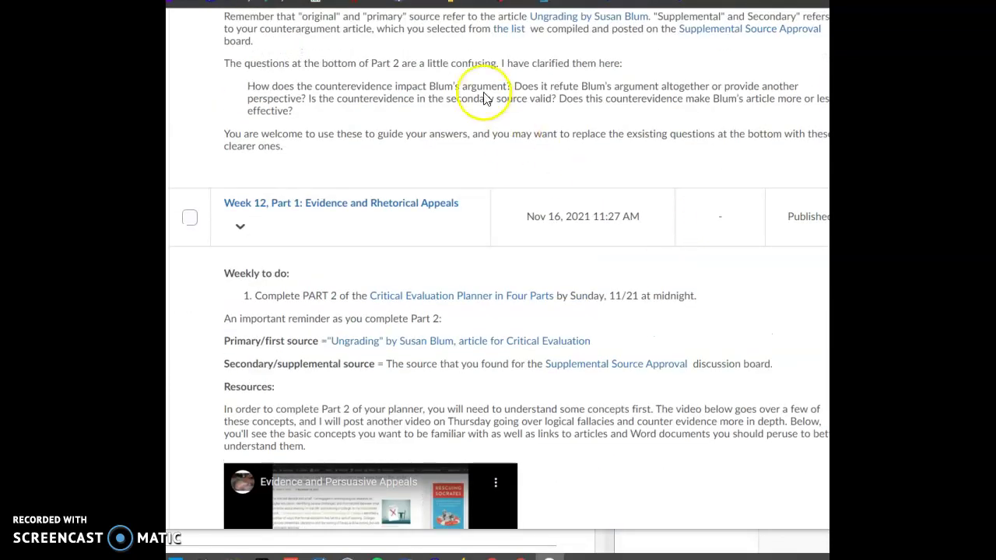
{"action": "scroll", "coordinate": [478, 95], "scroll_direction": "down", "scroll_amount": 1}
{"action": "scroll", "coordinate": [459, 92], "scroll_direction": "up", "scroll_amount": 1}
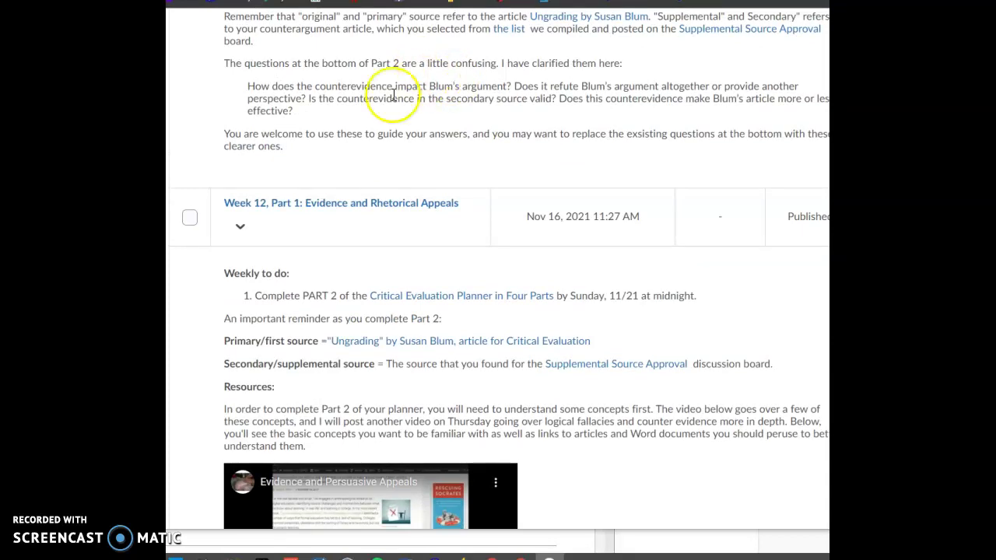
{"action": "left_click_drag", "start_coordinate": [295, 113], "coordinate": [244, 87]}
{"action": "right_click", "coordinate": [281, 102]}
{"action": "left_click", "coordinate": [336, 115]}
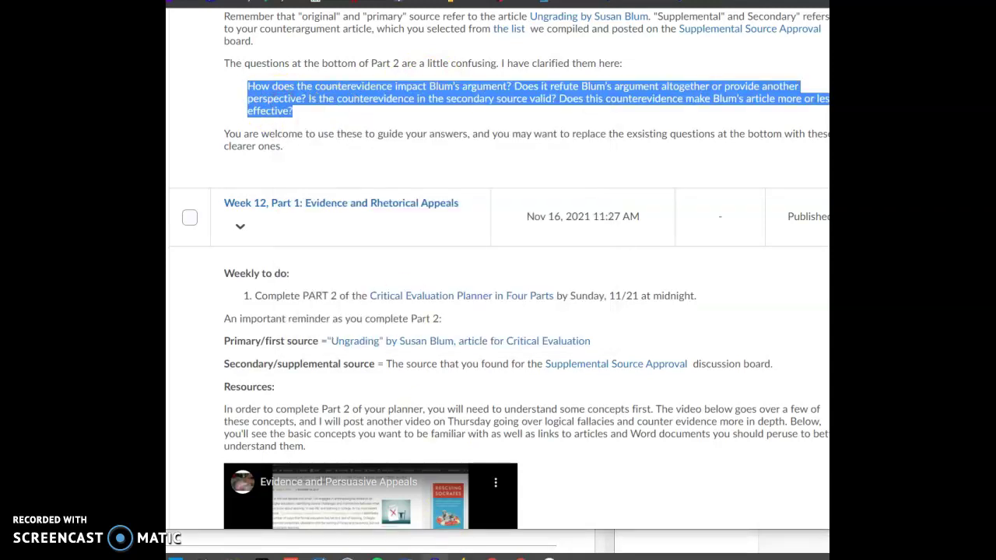
In the maximized Critical Evaluation Planner, paste over the old questions, then undo to keep the original font.
{"action": "left_click", "coordinate": [420, 557]}
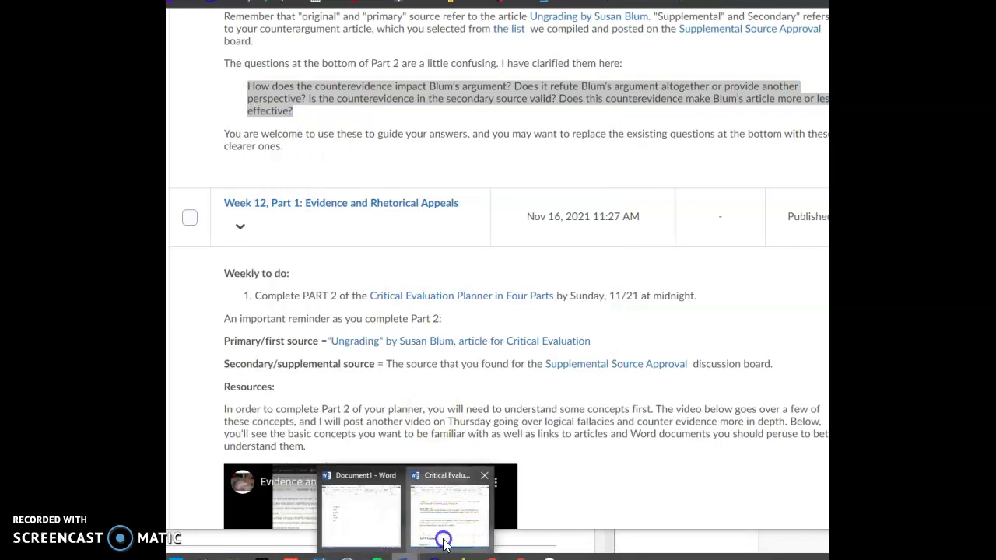
{"action": "left_click", "coordinate": [443, 536]}
{"action": "double_click", "coordinate": [366, 109]}
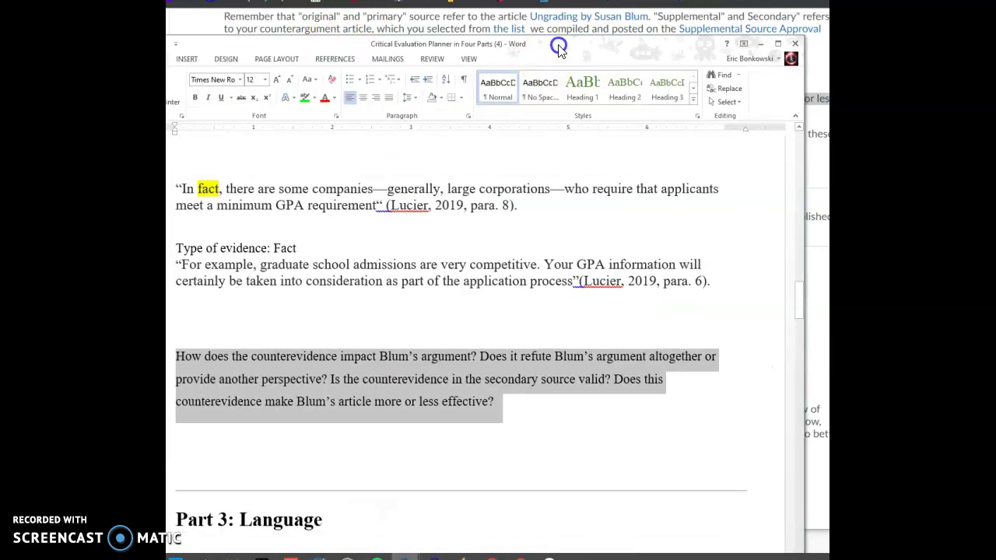
{"action": "scroll", "coordinate": [467, 288], "scroll_direction": "down", "scroll_amount": 3}
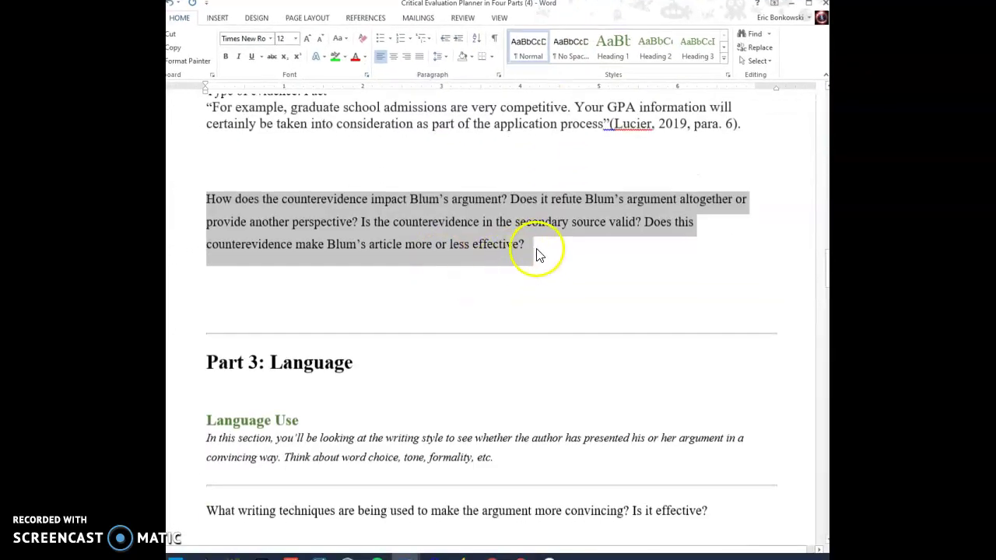
{"action": "left_click_drag", "start_coordinate": [536, 245], "coordinate": [196, 188]}
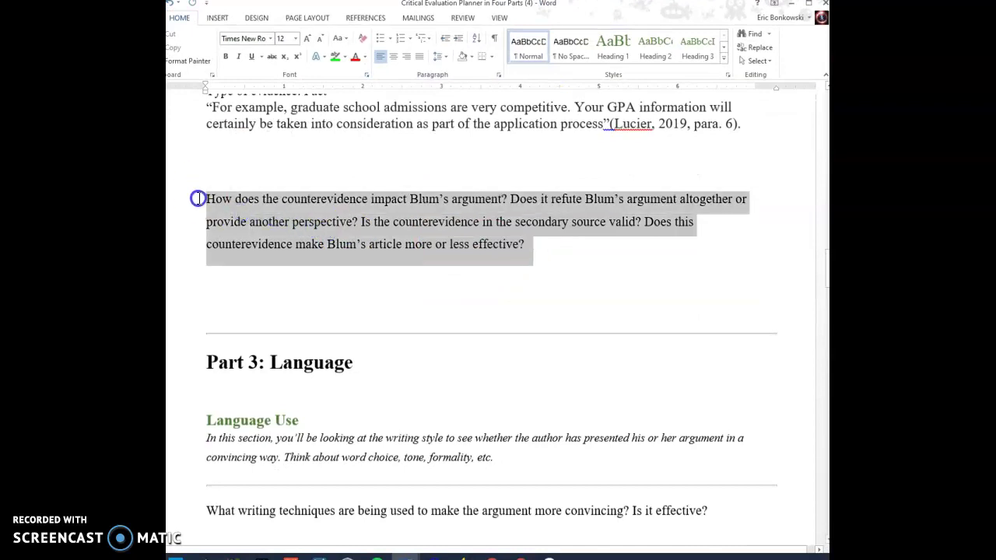
{"action": "key", "text": "ctrl+v"}
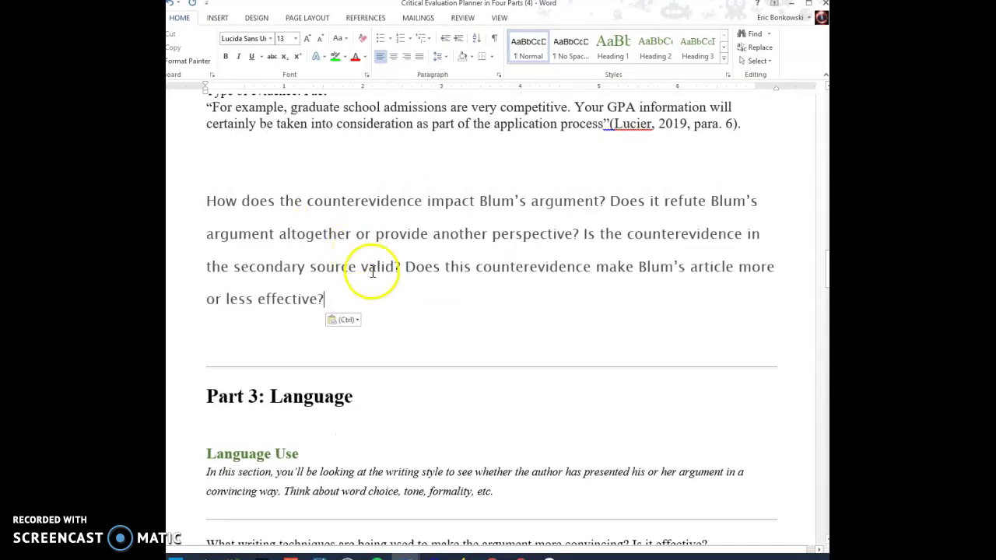
{"action": "left_click", "coordinate": [170, 5]}
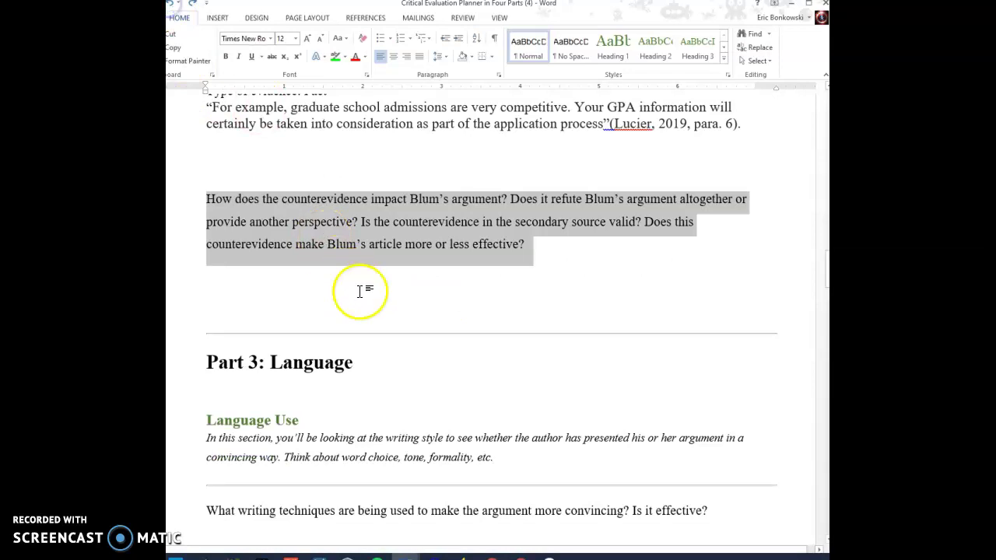
{"action": "left_click", "coordinate": [526, 253]}
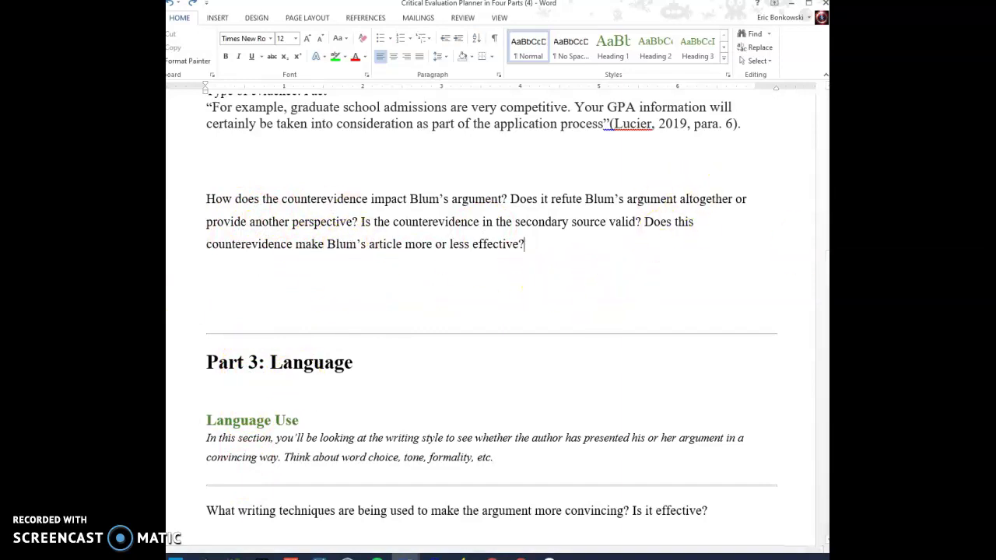
Set the highlight of the three Part 2 Evidence bullets to No Color.
{"action": "scroll", "coordinate": [460, 280], "scroll_direction": "up", "scroll_amount": 5}
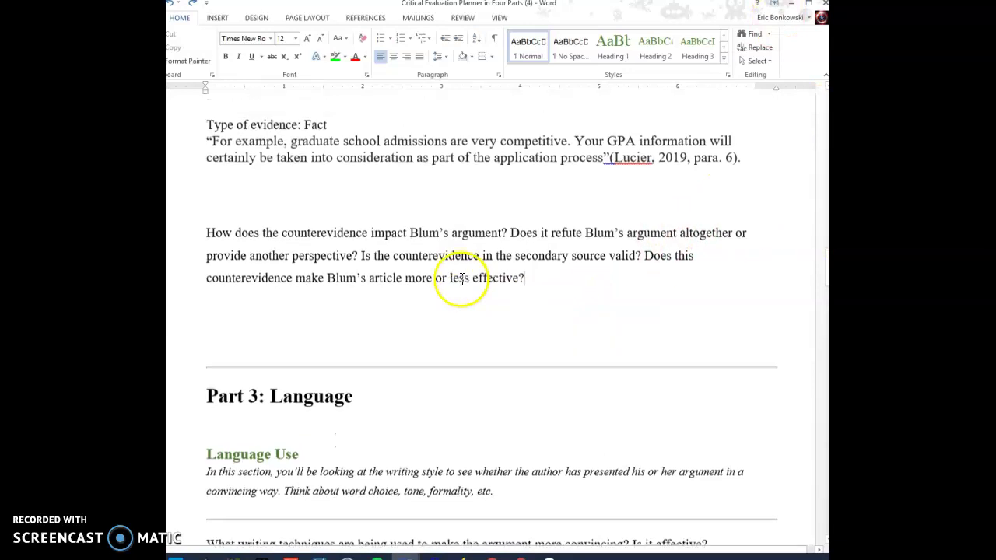
{"action": "scroll", "coordinate": [483, 301], "scroll_direction": "up", "scroll_amount": 13}
{"action": "scroll", "coordinate": [493, 286], "scroll_direction": "up", "scroll_amount": 1}
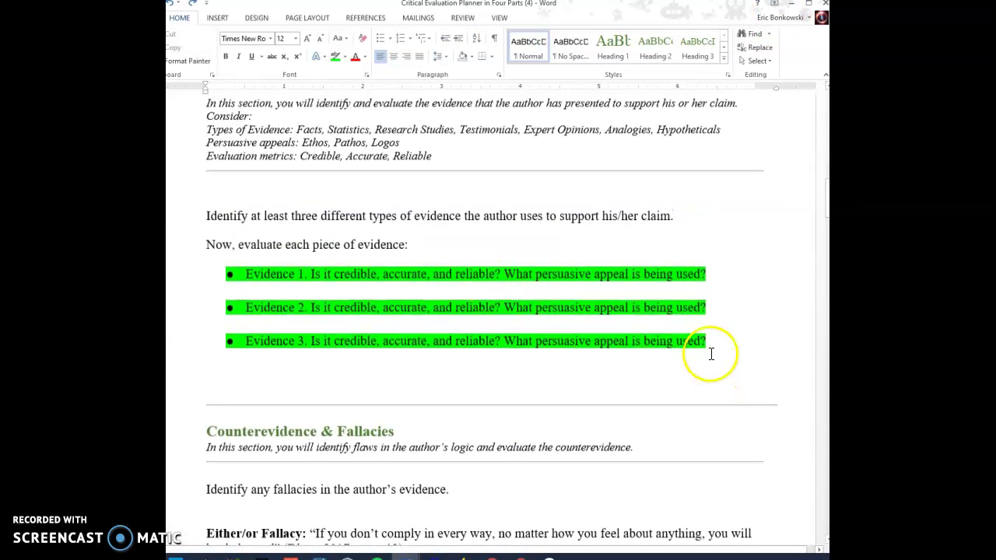
{"action": "left_click_drag", "start_coordinate": [711, 341], "coordinate": [191, 262]}
{"action": "left_click", "coordinate": [592, 338]}
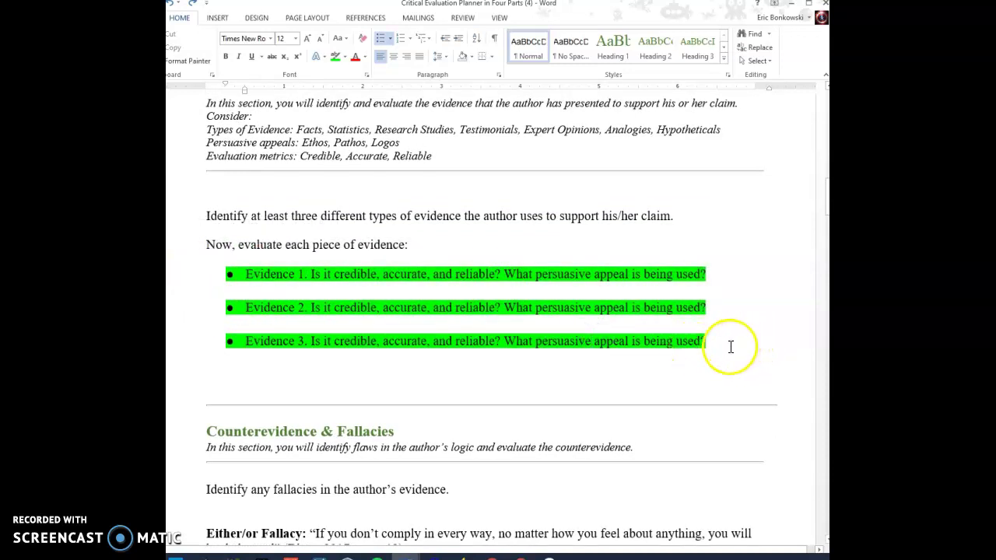
{"action": "left_click_drag", "start_coordinate": [729, 346], "coordinate": [182, 273]}
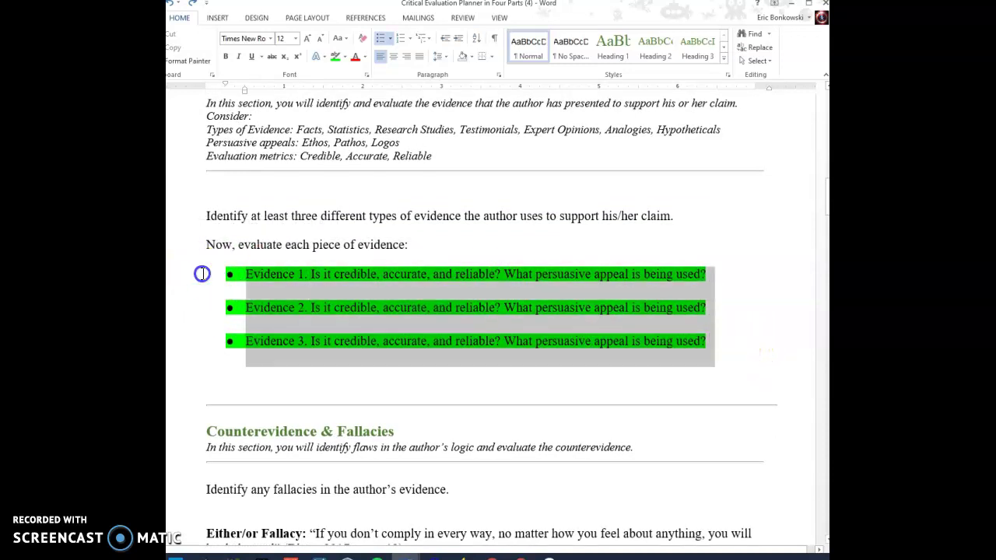
{"action": "left_click", "coordinate": [345, 58]}
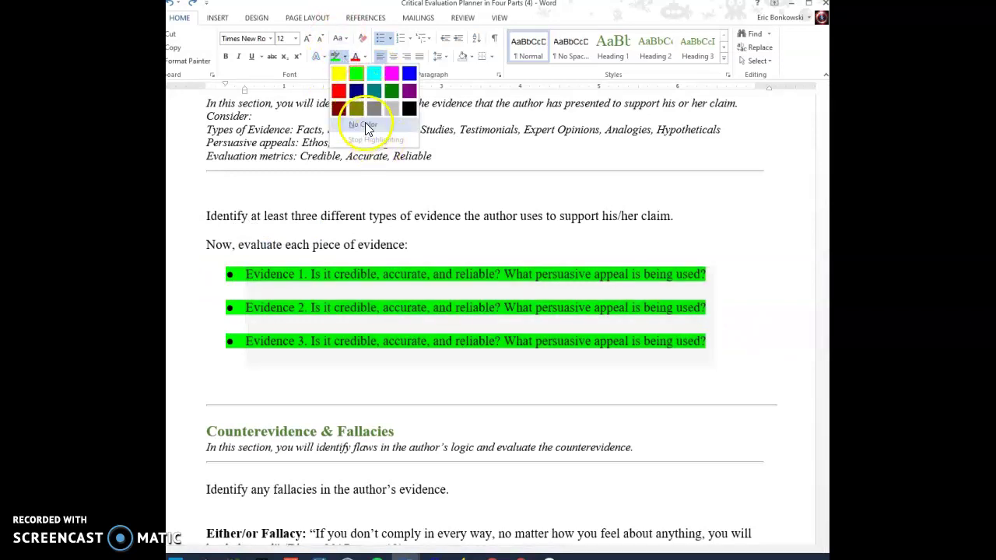
{"action": "left_click", "coordinate": [364, 124]}
{"action": "scroll", "coordinate": [465, 315], "scroll_direction": "up", "scroll_amount": 3}
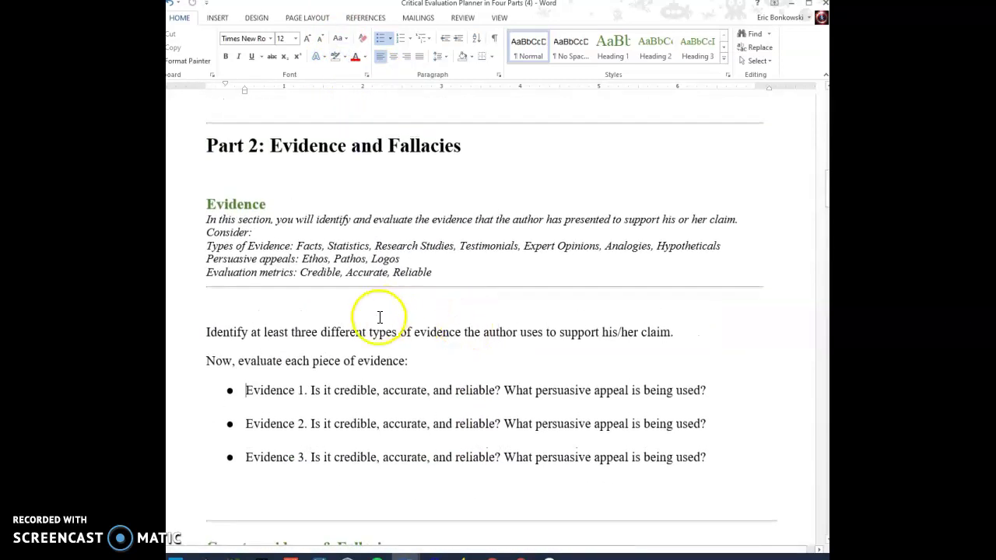
{"action": "scroll", "coordinate": [399, 316], "scroll_direction": "down", "scroll_amount": 2}
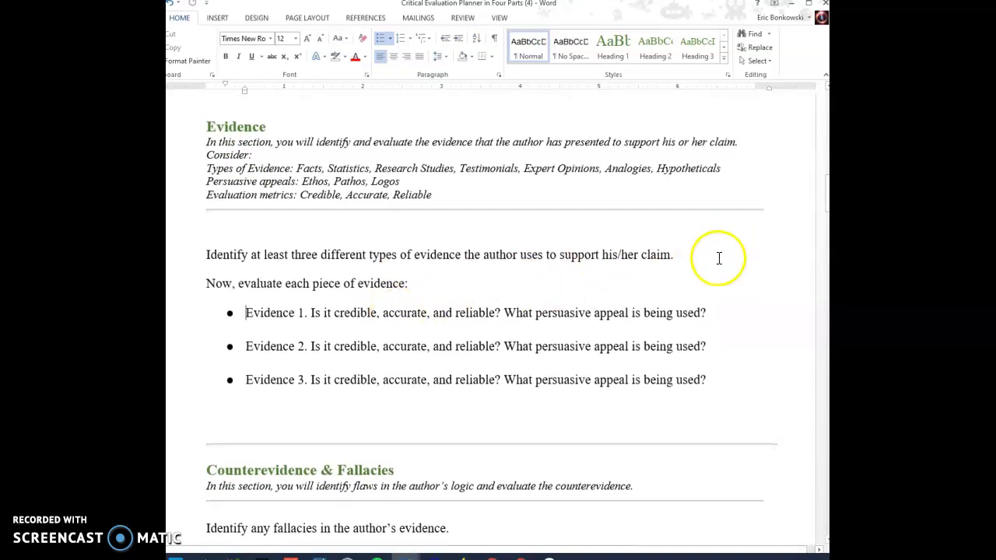
{"action": "left_click", "coordinate": [684, 257]}
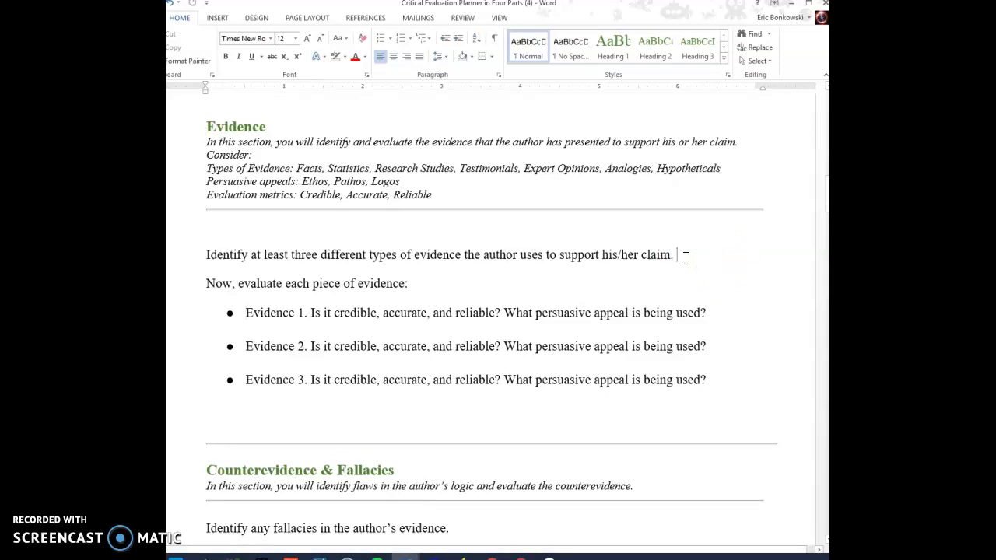
Scroll past the Evidence bullets down to the Counterevidence & Fallacies section.
{"action": "scroll", "coordinate": [685, 257], "scroll_direction": "up", "scroll_amount": 15}
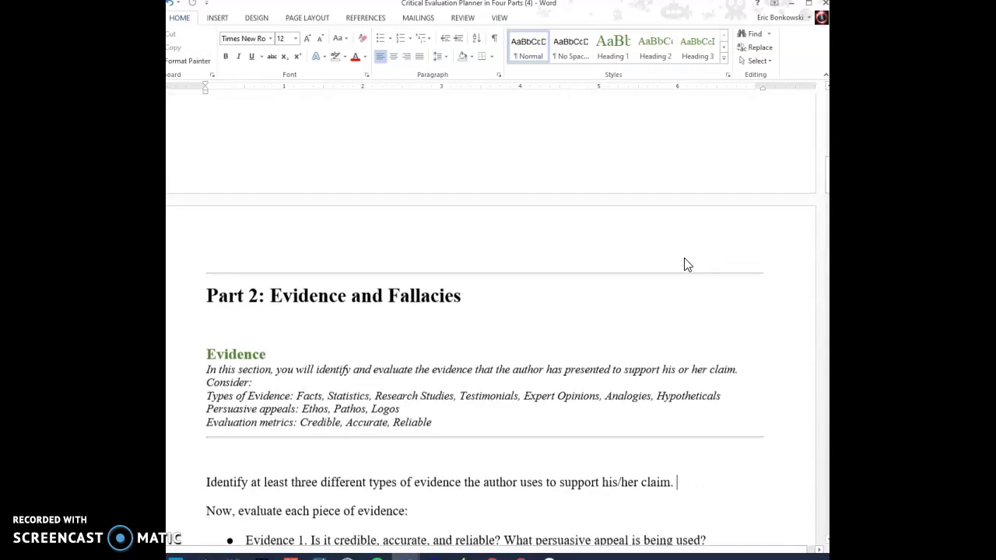
{"action": "scroll", "coordinate": [420, 204], "scroll_direction": "up", "scroll_amount": 3}
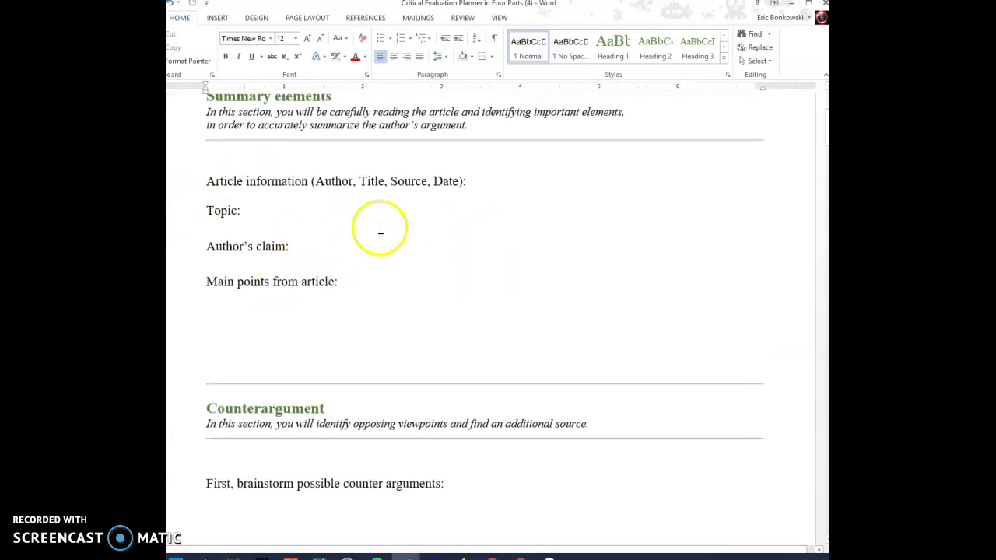
{"action": "scroll", "coordinate": [356, 222], "scroll_direction": "down", "scroll_amount": 12}
{"action": "scroll", "coordinate": [468, 295], "scroll_direction": "down", "scroll_amount": 1}
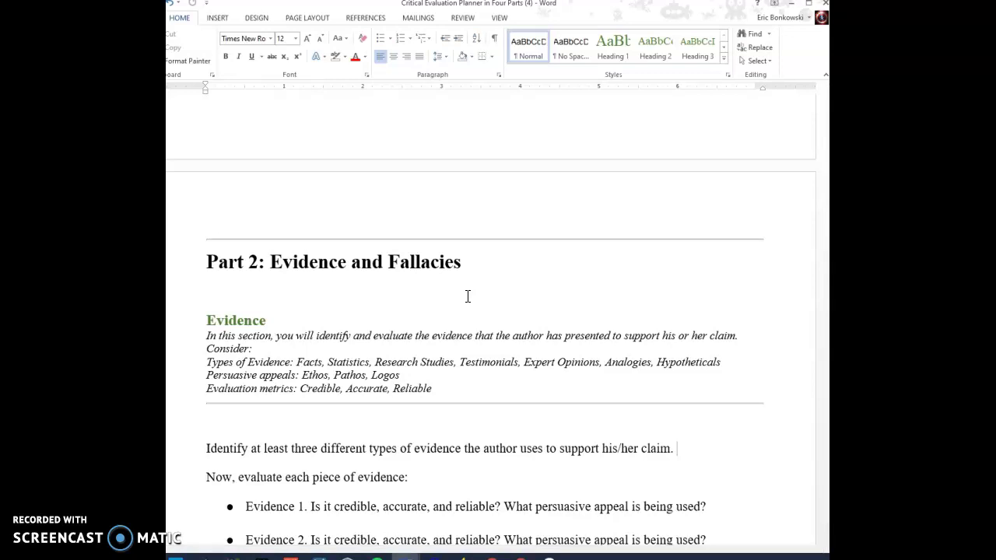
{"action": "scroll", "coordinate": [491, 311], "scroll_direction": "down", "scroll_amount": 2}
{"action": "scroll", "coordinate": [491, 310], "scroll_direction": "down", "scroll_amount": 3}
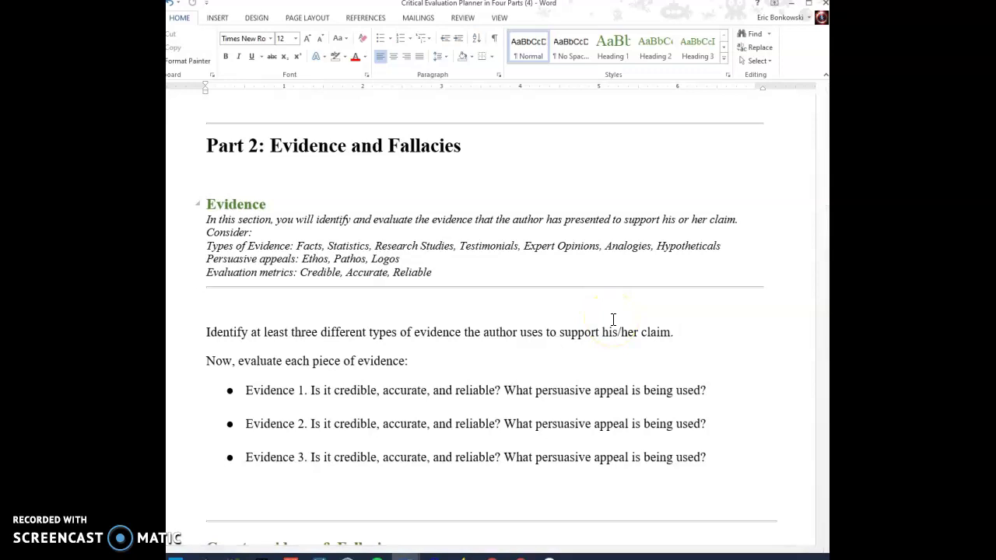
{"action": "scroll", "coordinate": [513, 338], "scroll_direction": "down", "scroll_amount": 3}
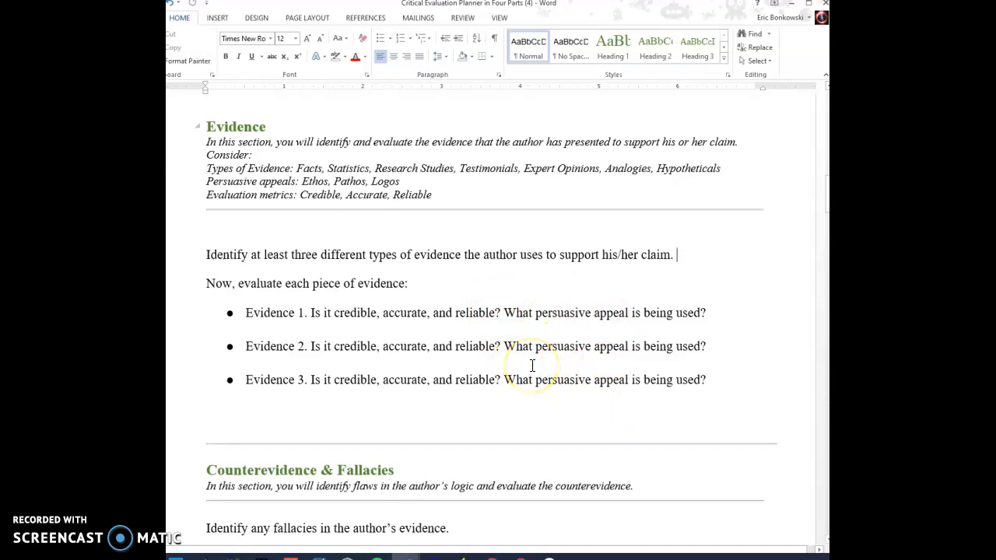
{"action": "scroll", "coordinate": [532, 365], "scroll_direction": "down", "scroll_amount": 5}
{"action": "scroll", "coordinate": [391, 203], "scroll_direction": "down", "scroll_amount": 2}
{"action": "scroll", "coordinate": [391, 204], "scroll_direction": "down", "scroll_amount": 2}
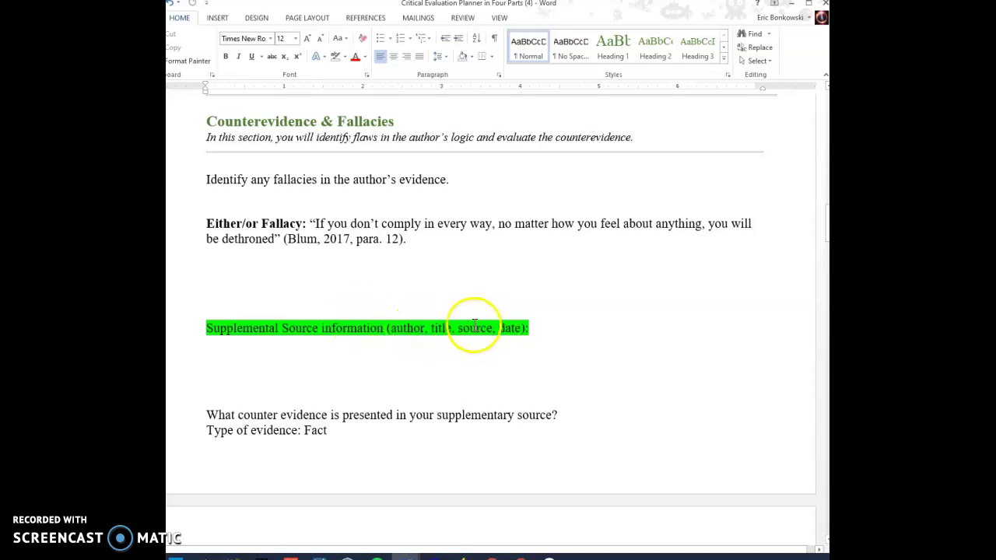
Delete the Either/or Fallacy example and insert 'informal' before 'fallacies' in the prompt.
{"action": "left_click_drag", "start_coordinate": [393, 238], "coordinate": [213, 217]}
{"action": "key", "text": "Delete"}
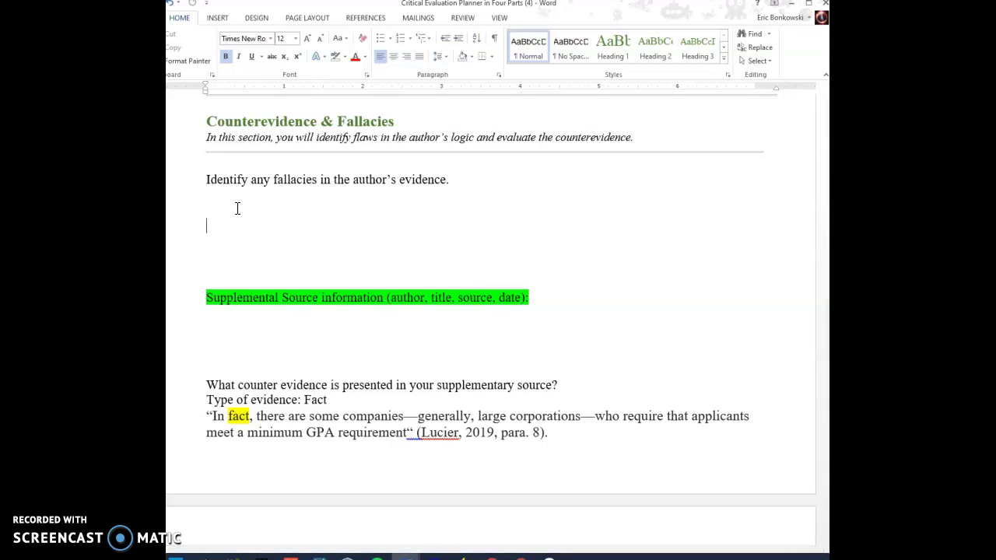
{"action": "left_click", "coordinate": [272, 180]}
{"action": "type", "text": "informal"}
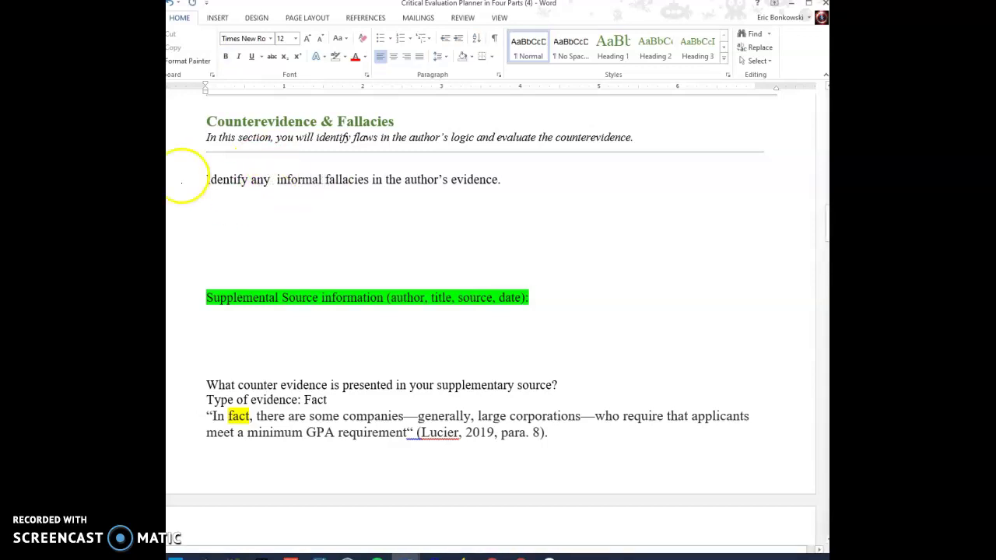
{"action": "left_click", "coordinate": [276, 179]}
{"action": "key", "text": "BackSpace"}
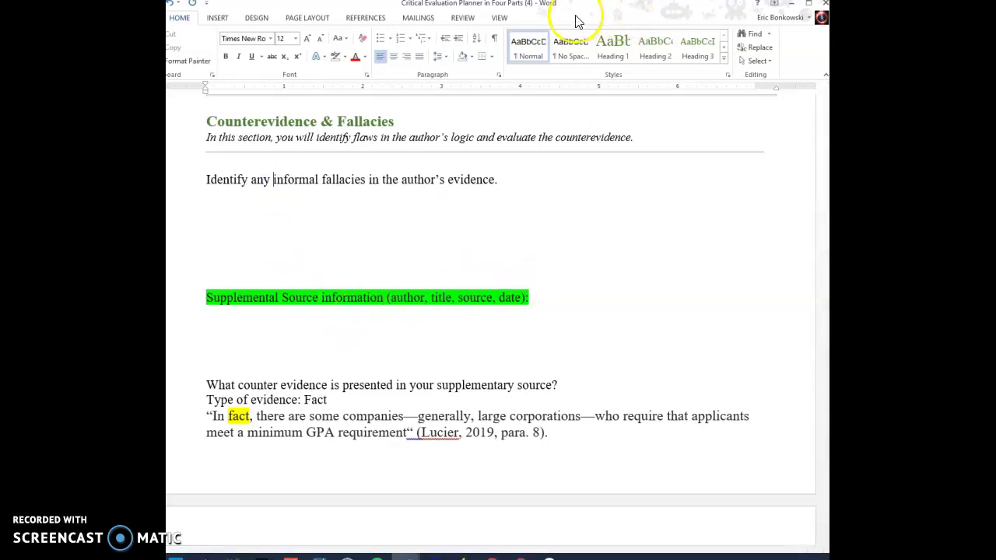
{"action": "left_click_drag", "start_coordinate": [578, 21], "coordinate": [583, 67]}
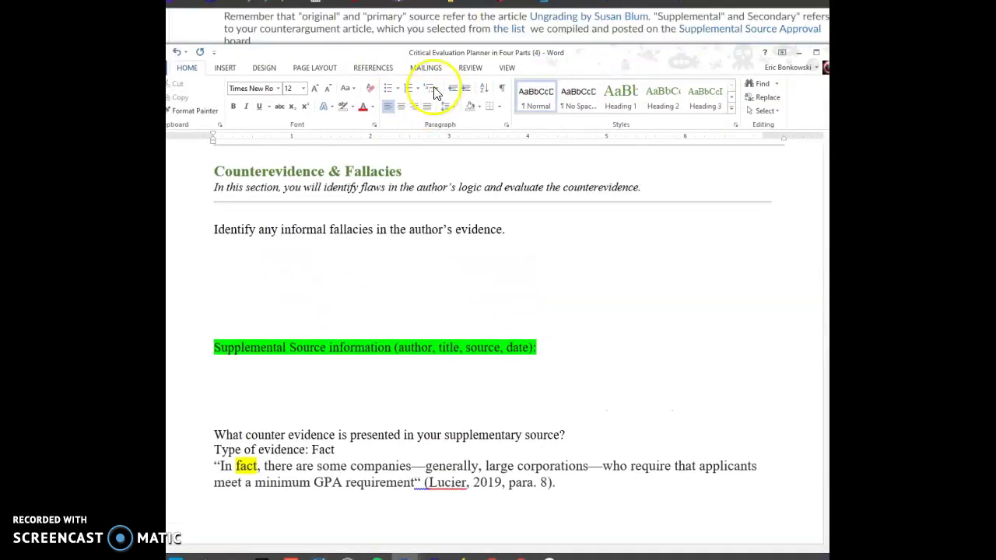
{"action": "left_click_drag", "start_coordinate": [734, 58], "coordinate": [701, 129]}
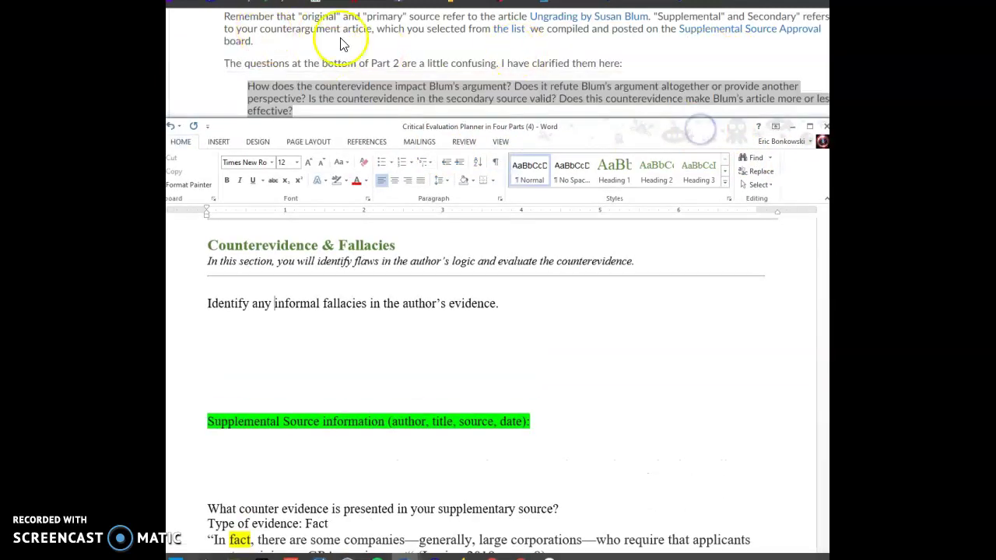
Bring the D2L course page forward and open its Fallacies page.
{"action": "left_click", "coordinate": [385, 58]}
{"action": "scroll", "coordinate": [410, 74], "scroll_direction": "down", "scroll_amount": 2}
{"action": "scroll", "coordinate": [412, 101], "scroll_direction": "up", "scroll_amount": 4}
{"action": "scroll", "coordinate": [311, 224], "scroll_direction": "up", "scroll_amount": 3}
{"action": "left_click", "coordinate": [250, 328]}
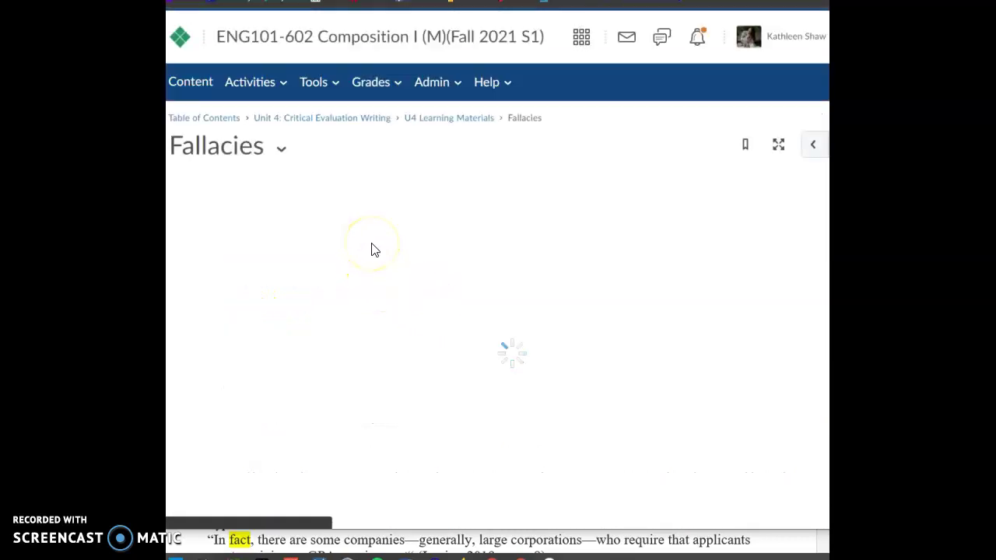
Scroll down the Fallacies page to the Informal Fallacies list.
{"action": "scroll", "coordinate": [378, 248], "scroll_direction": "down", "scroll_amount": 5}
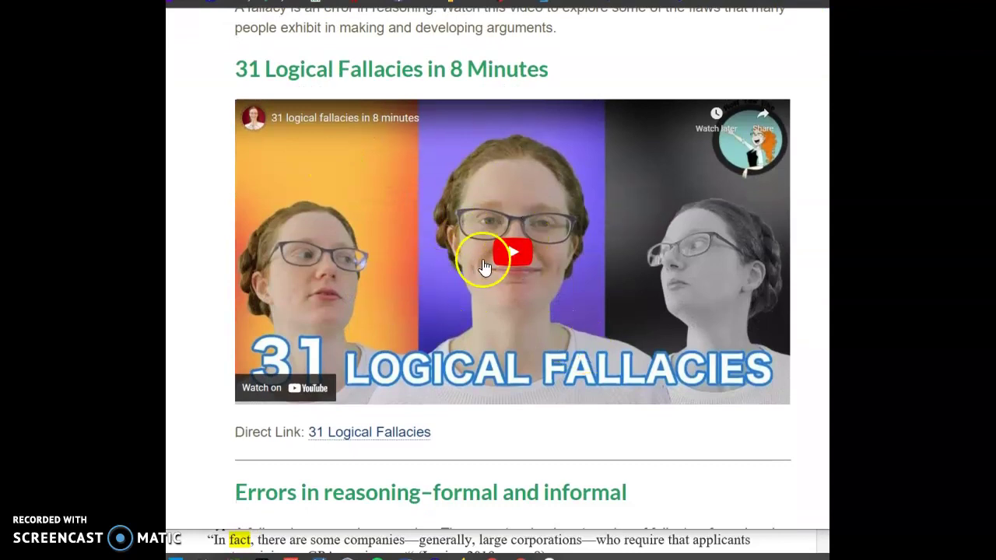
{"action": "scroll", "coordinate": [400, 244], "scroll_direction": "down", "scroll_amount": 4}
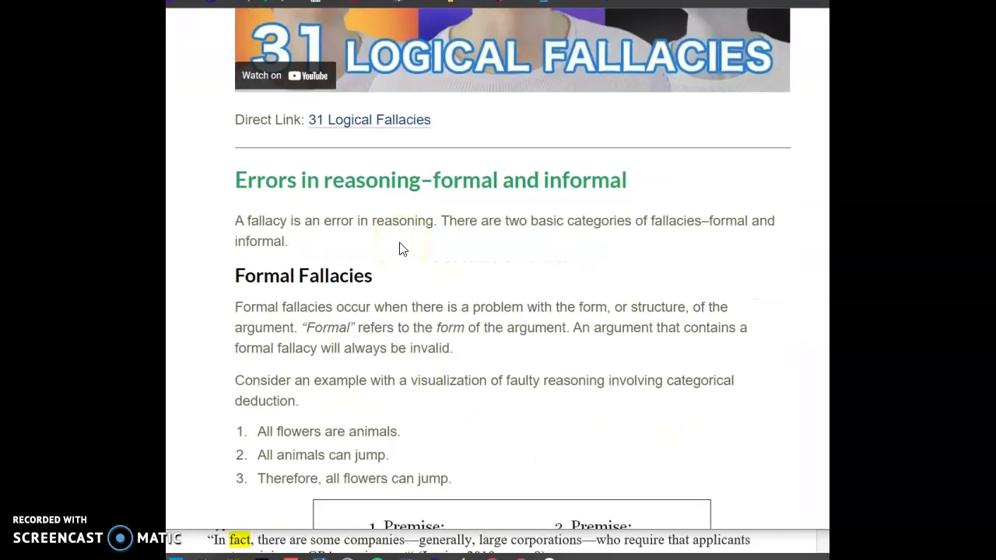
{"action": "scroll", "coordinate": [400, 247], "scroll_direction": "down", "scroll_amount": 1}
{"action": "scroll", "coordinate": [406, 166], "scroll_direction": "down", "scroll_amount": 1}
{"action": "scroll", "coordinate": [436, 155], "scroll_direction": "down", "scroll_amount": 9}
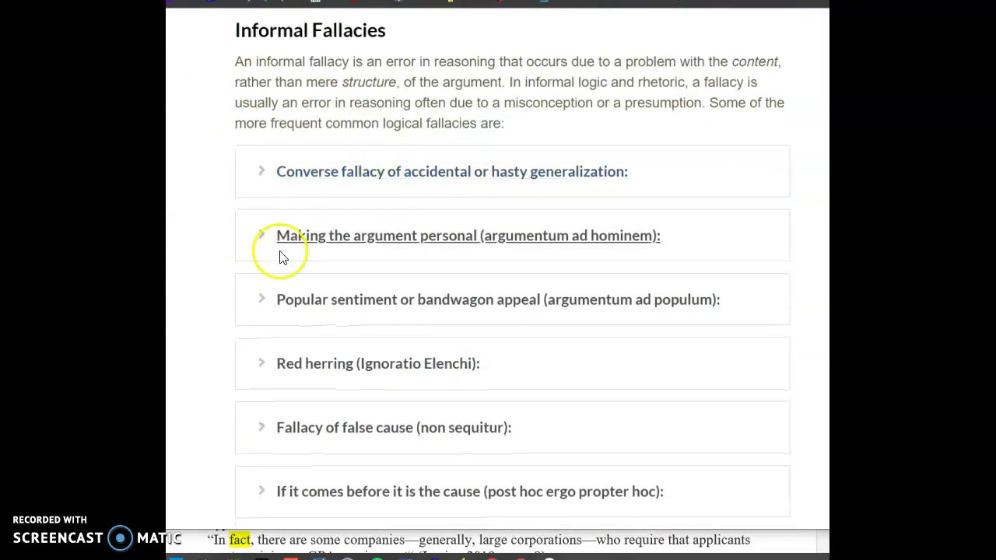
{"action": "scroll", "coordinate": [311, 122], "scroll_direction": "up", "scroll_amount": 5}
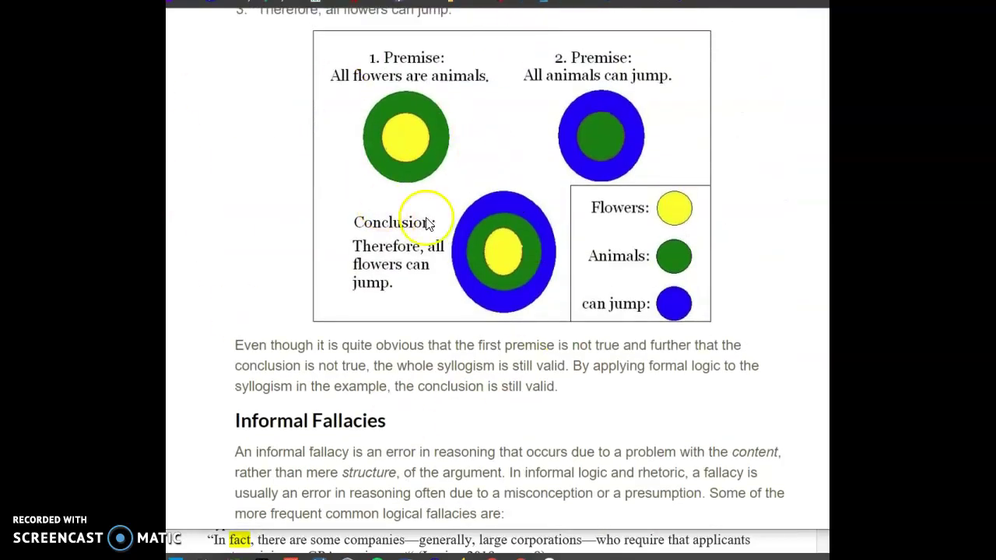
{"action": "scroll", "coordinate": [388, 273], "scroll_direction": "up", "scroll_amount": 4}
{"action": "scroll", "coordinate": [428, 289], "scroll_direction": "down", "scroll_amount": 4}
{"action": "scroll", "coordinate": [428, 293], "scroll_direction": "down", "scroll_amount": 3}
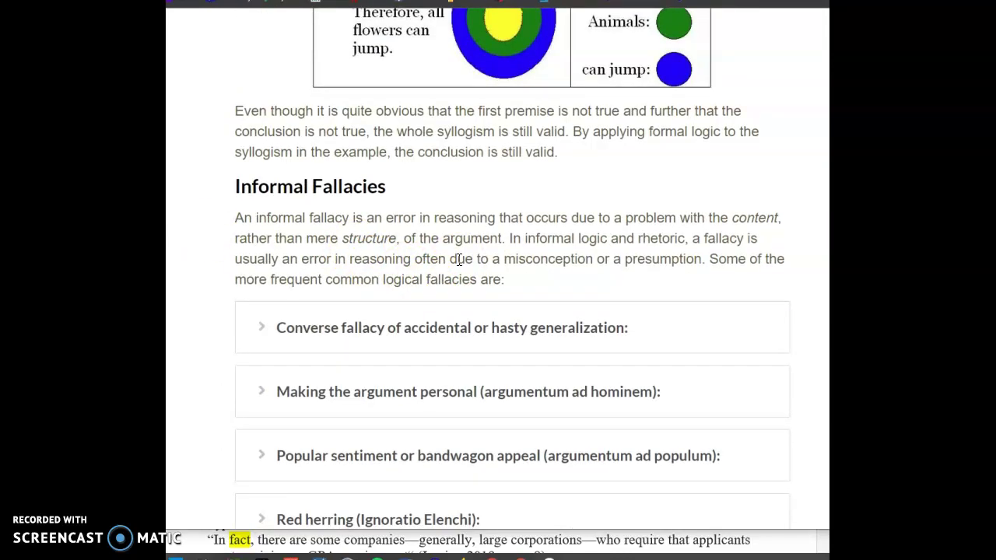
{"action": "scroll", "coordinate": [459, 260], "scroll_direction": "up", "scroll_amount": 10}
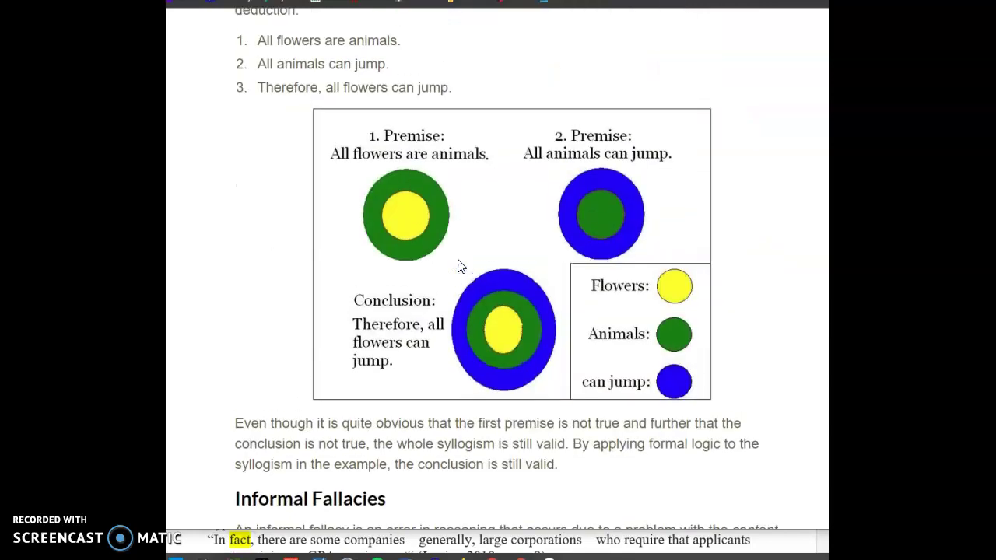
{"action": "scroll", "coordinate": [459, 260], "scroll_direction": "down", "scroll_amount": 9}
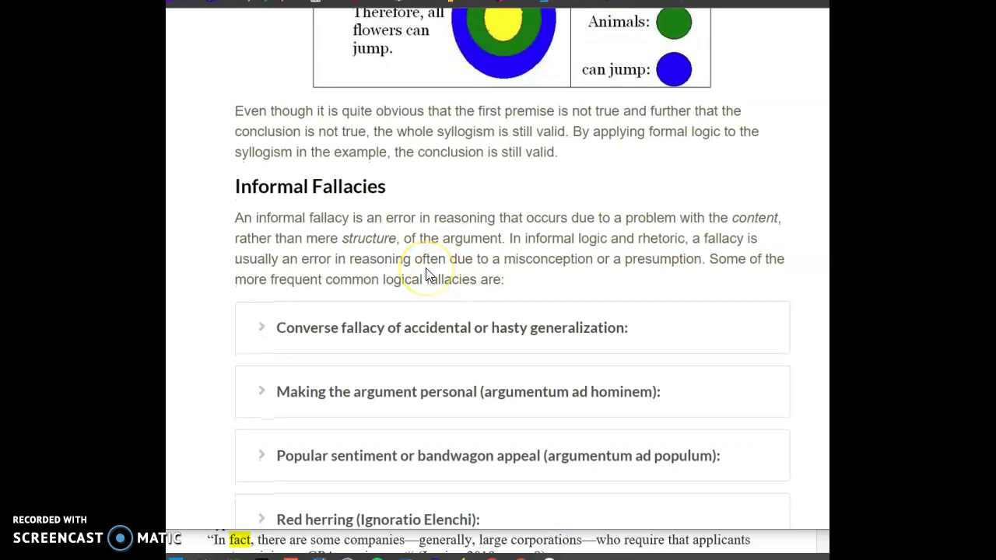
{"action": "scroll", "coordinate": [426, 274], "scroll_direction": "down", "scroll_amount": 2}
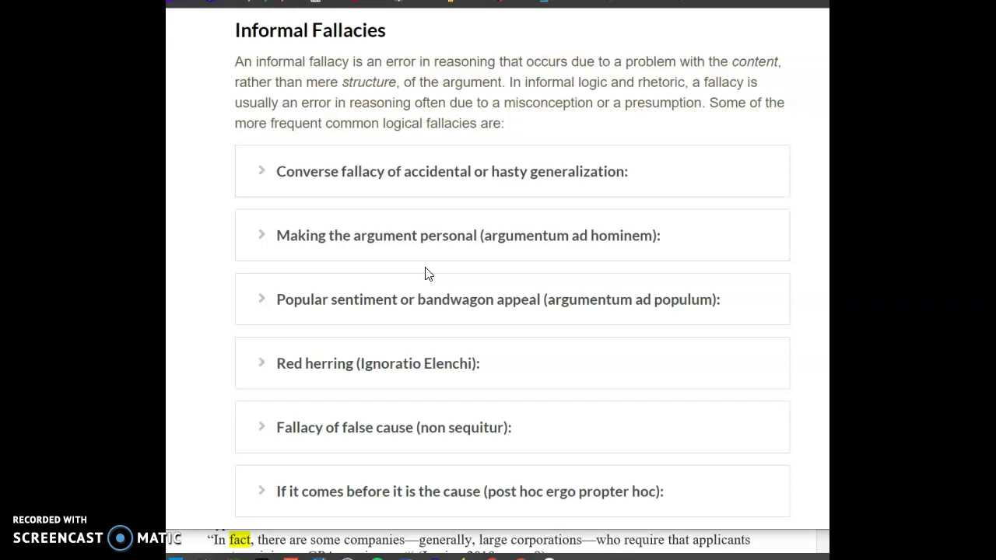
{"action": "scroll", "coordinate": [342, 156], "scroll_direction": "down", "scroll_amount": 2}
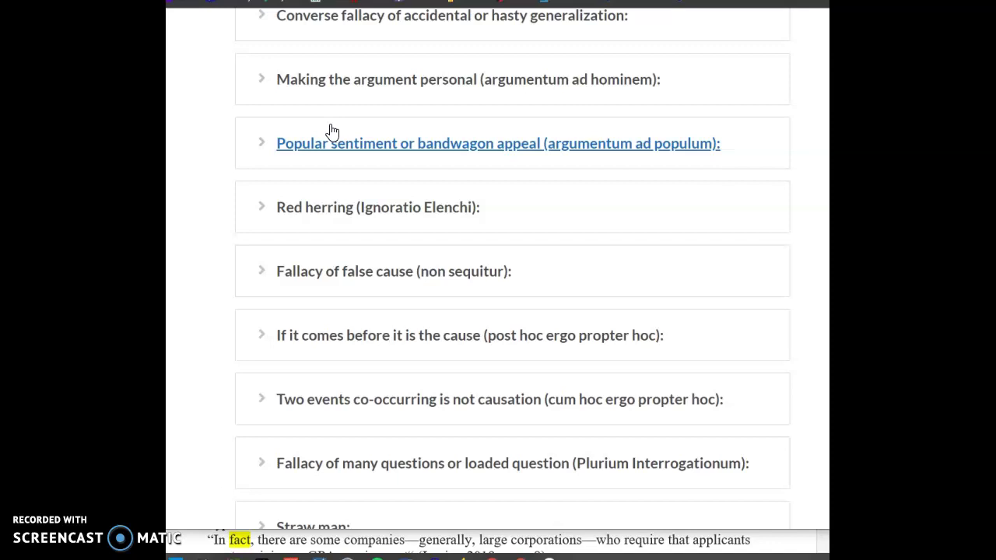
Expand the false dilemma or either-or fallacy entry and read its definition, then clear the selection.
{"action": "left_click", "coordinate": [290, 144]}
{"action": "left_click", "coordinate": [360, 187]}
{"action": "scroll", "coordinate": [360, 190], "scroll_direction": "down", "scroll_amount": 3}
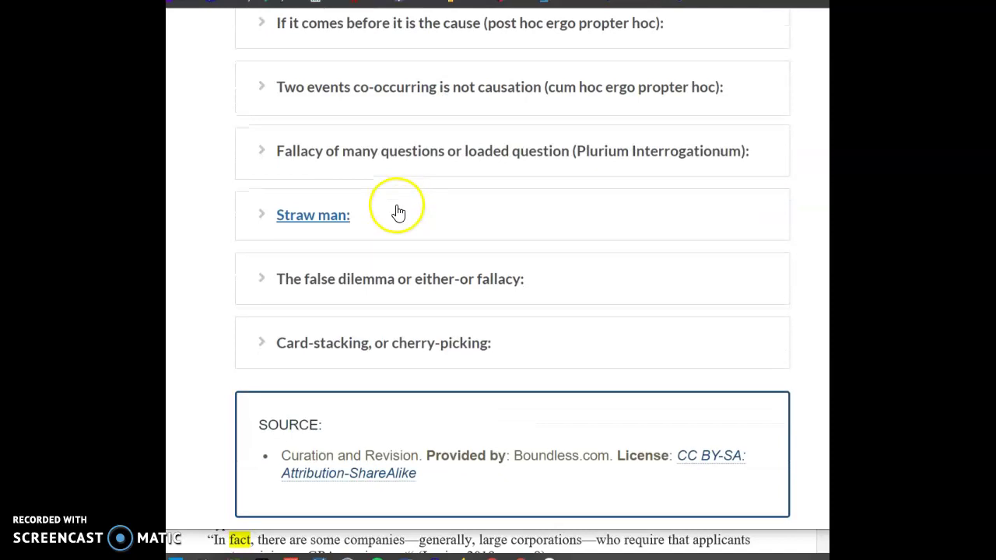
{"action": "scroll", "coordinate": [339, 154], "scroll_direction": "up", "scroll_amount": 2}
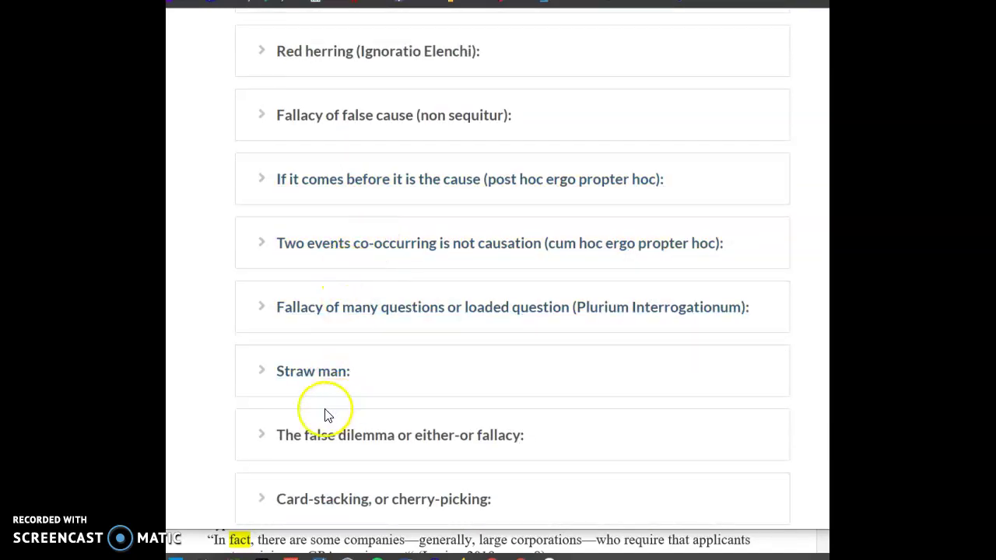
{"action": "scroll", "coordinate": [291, 426], "scroll_direction": "down", "scroll_amount": 2}
{"action": "left_click", "coordinate": [265, 281]}
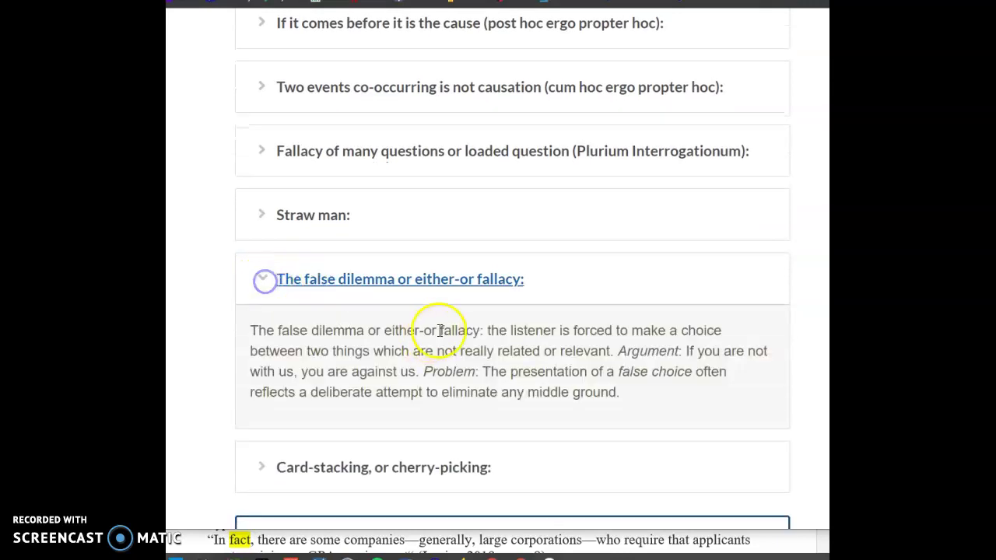
{"action": "scroll", "coordinate": [439, 335], "scroll_direction": "down", "scroll_amount": 1}
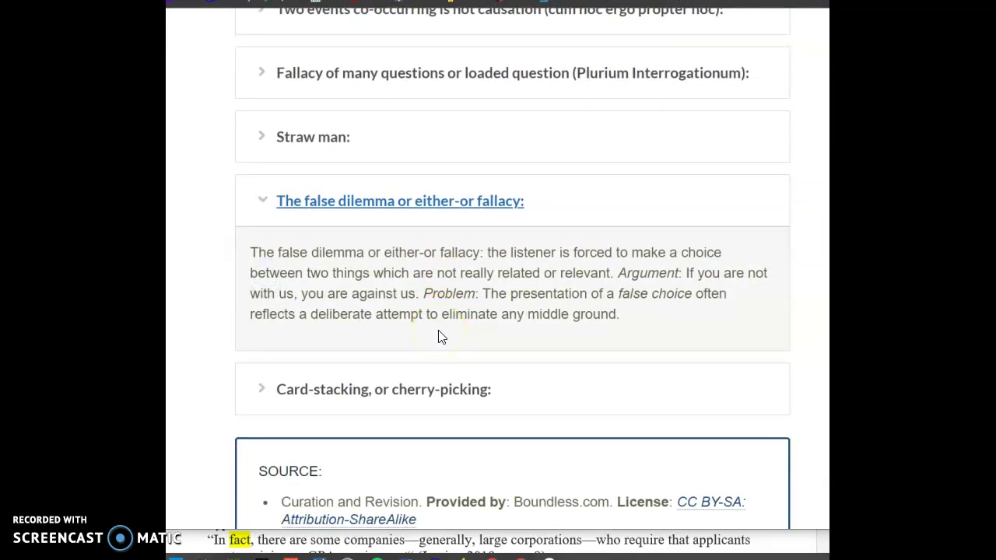
{"action": "left_click_drag", "start_coordinate": [609, 273], "coordinate": [251, 252]}
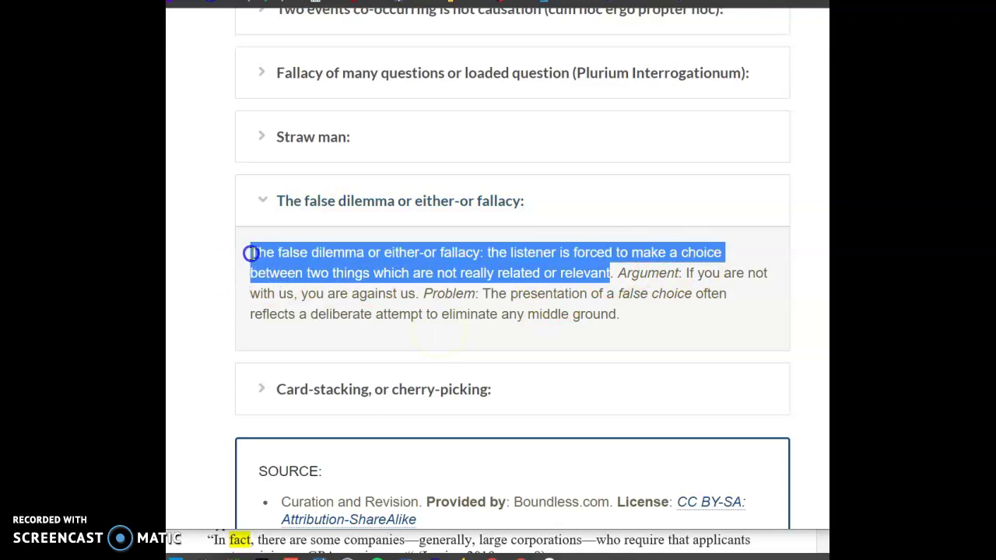
{"action": "left_click", "coordinate": [554, 256]}
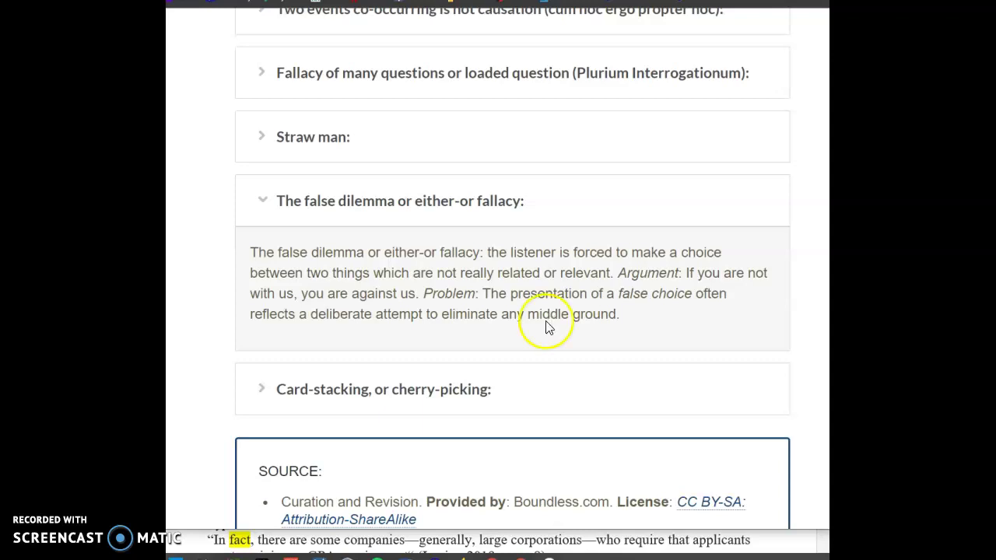
{"action": "left_click", "coordinate": [268, 202]}
{"action": "scroll", "coordinate": [601, 249], "scroll_direction": "up", "scroll_amount": 8}
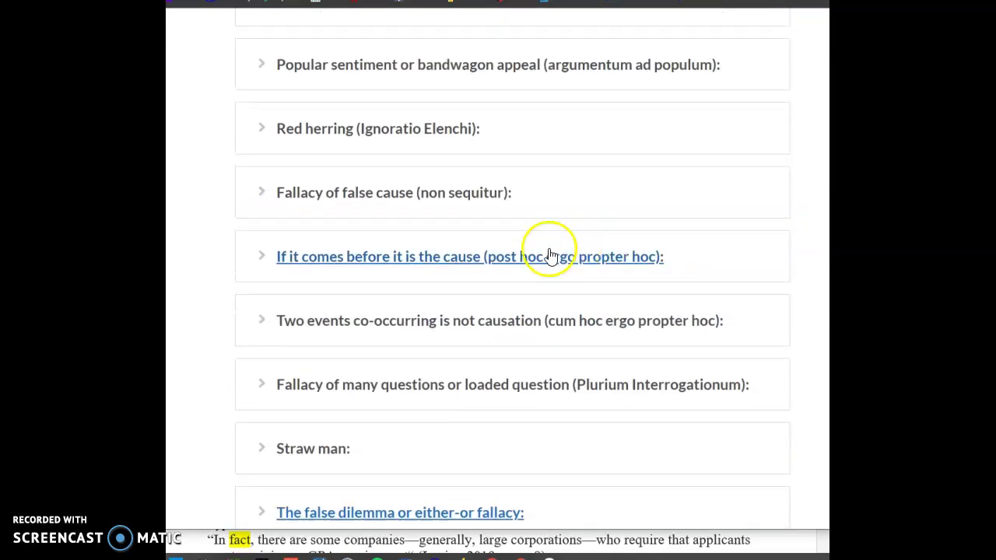
{"action": "scroll", "coordinate": [330, 275], "scroll_direction": "down", "scroll_amount": 2}
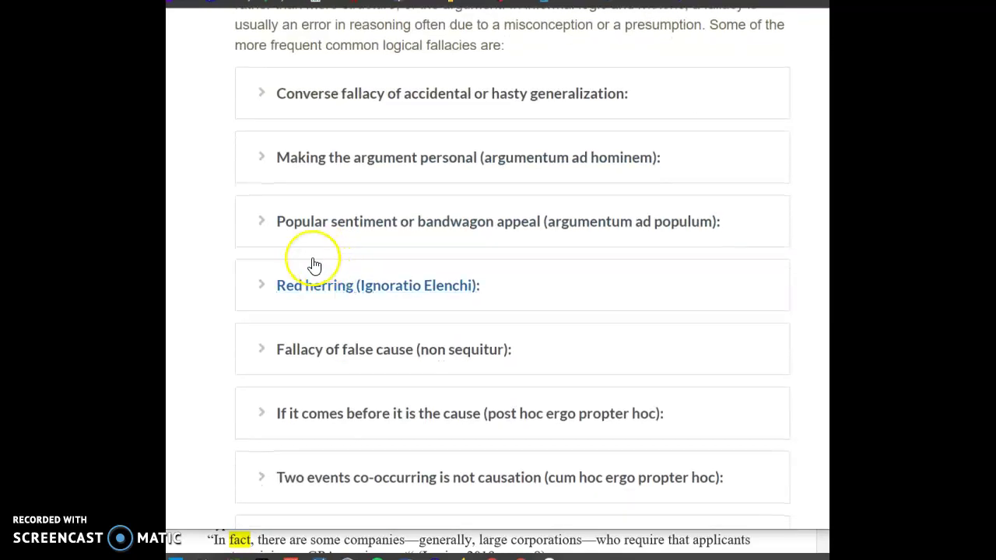
{"action": "left_click", "coordinate": [264, 93]}
{"action": "scroll", "coordinate": [560, 196], "scroll_direction": "down", "scroll_amount": 1}
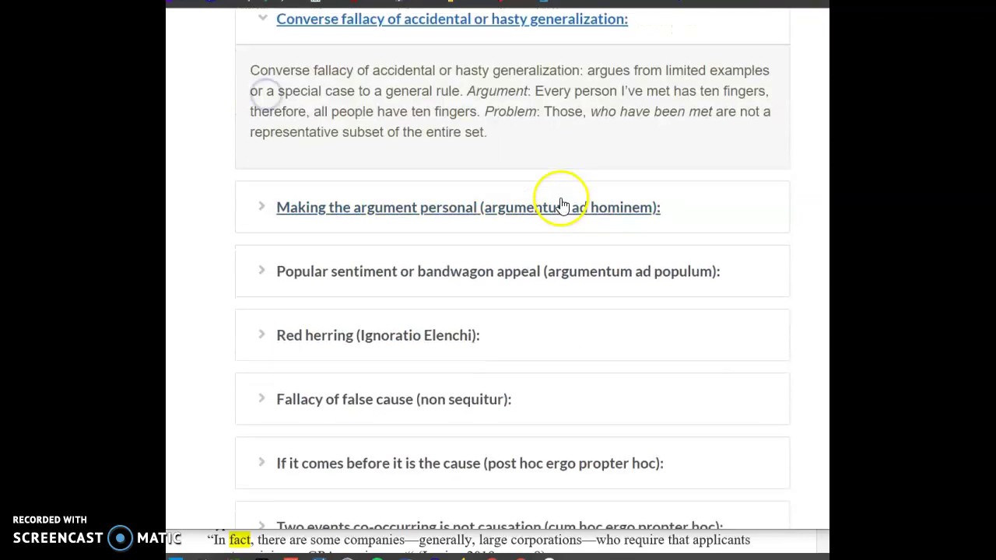
{"action": "scroll", "coordinate": [560, 200], "scroll_direction": "up", "scroll_amount": 2}
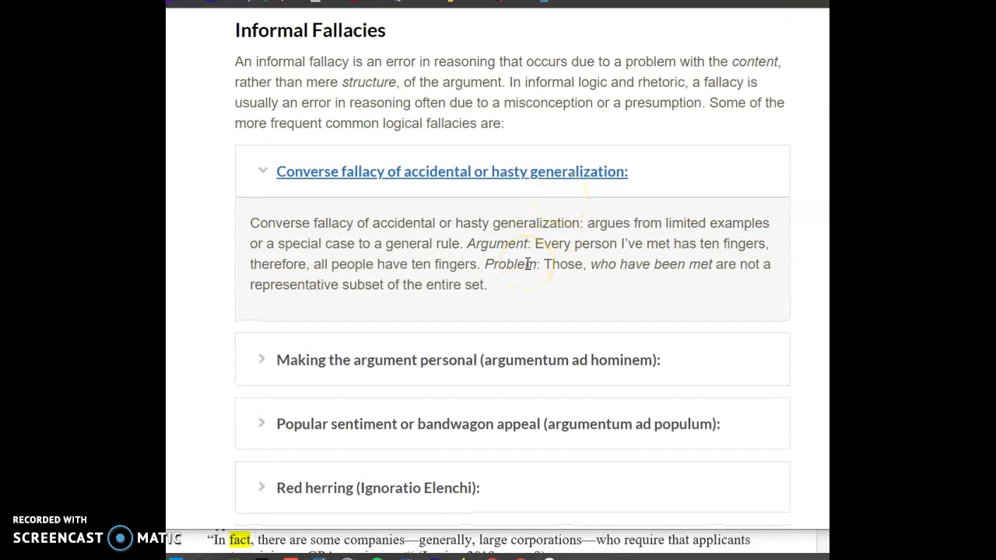
{"action": "left_click", "coordinate": [264, 172]}
{"action": "left_click", "coordinate": [262, 235]}
{"action": "scroll", "coordinate": [312, 271], "scroll_direction": "up", "scroll_amount": 2}
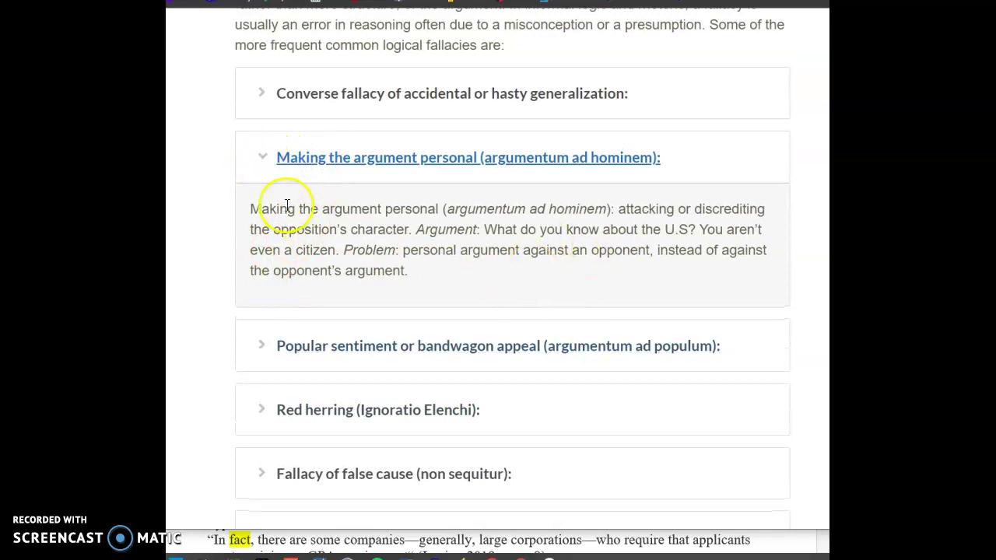
{"action": "left_click", "coordinate": [263, 160]}
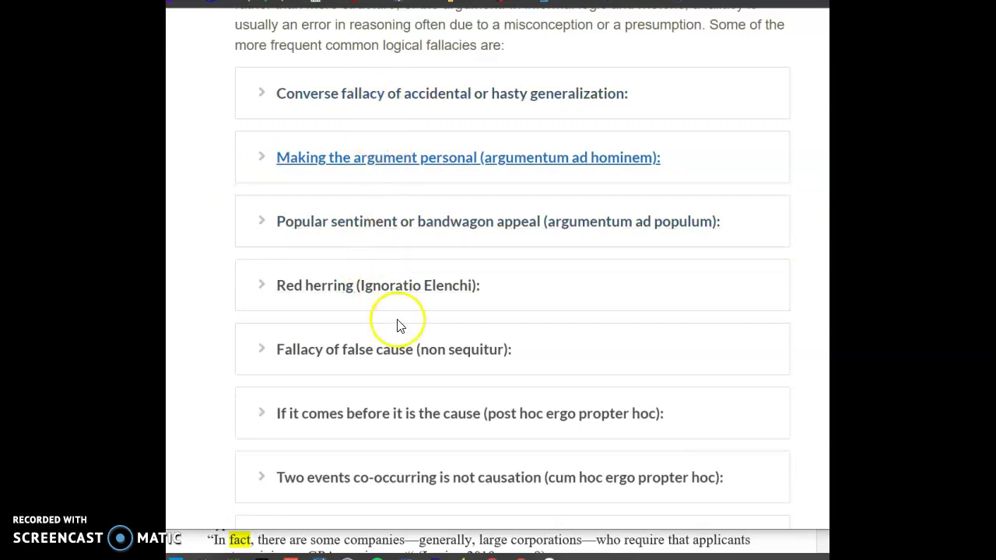
{"action": "scroll", "coordinate": [397, 326], "scroll_direction": "down", "scroll_amount": 1}
{"action": "scroll", "coordinate": [397, 327], "scroll_direction": "down", "scroll_amount": 2}
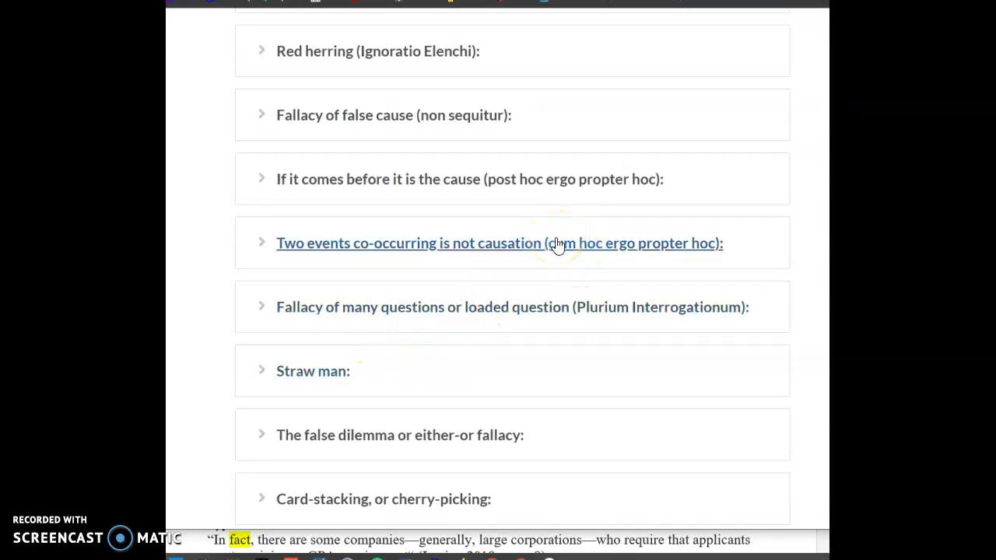
{"action": "left_click", "coordinate": [537, 255]}
{"action": "scroll", "coordinate": [540, 255], "scroll_direction": "down", "scroll_amount": 2}
{"action": "left_click", "coordinate": [518, 286]}
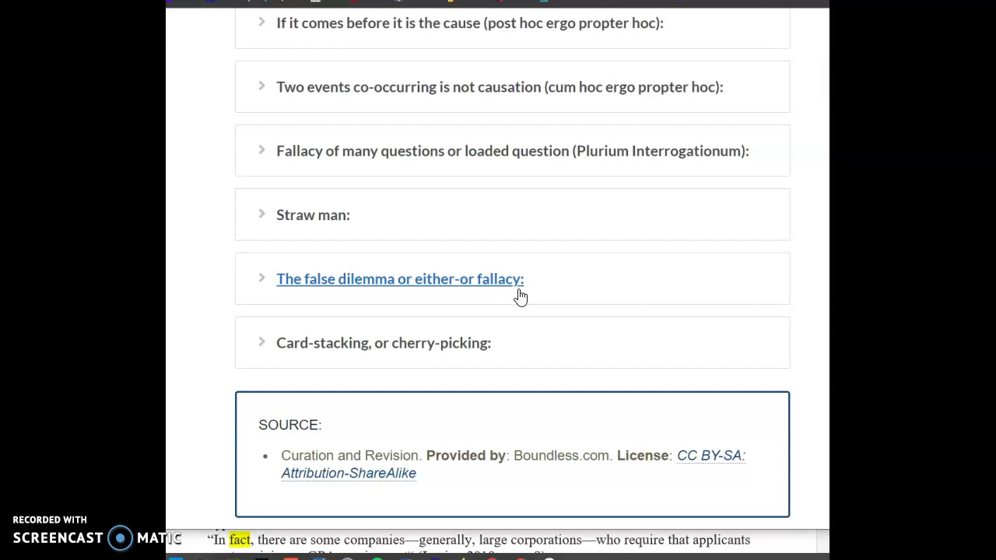
Bring the Word planner in front of the fallacies list, showing the Counterevidence & Fallacies section.
{"action": "left_click", "coordinate": [755, 539]}
{"action": "left_click_drag", "start_coordinate": [522, 126], "coordinate": [519, 72]}
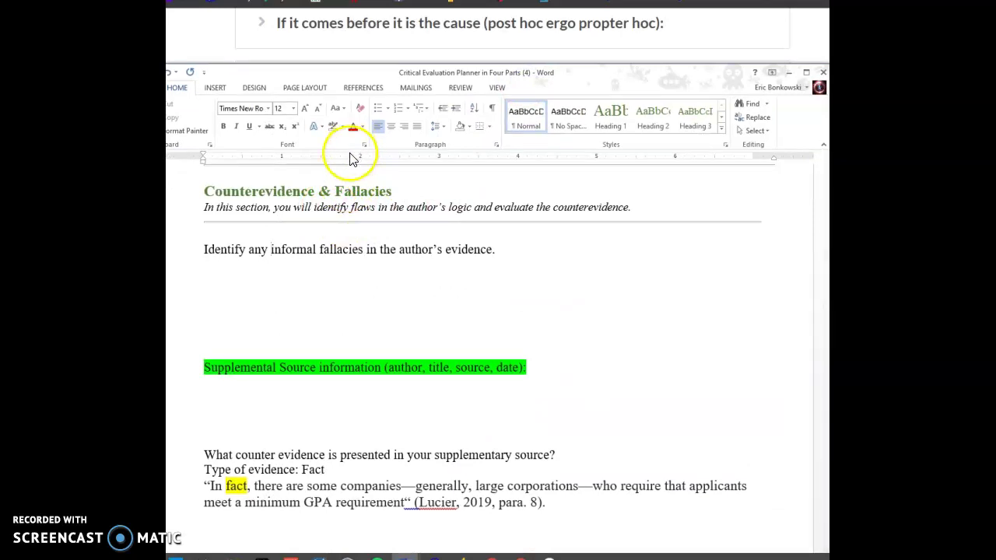
{"action": "left_click_drag", "start_coordinate": [613, 86], "coordinate": [589, 237]}
{"action": "scroll", "coordinate": [415, 70], "scroll_direction": "down", "scroll_amount": 3}
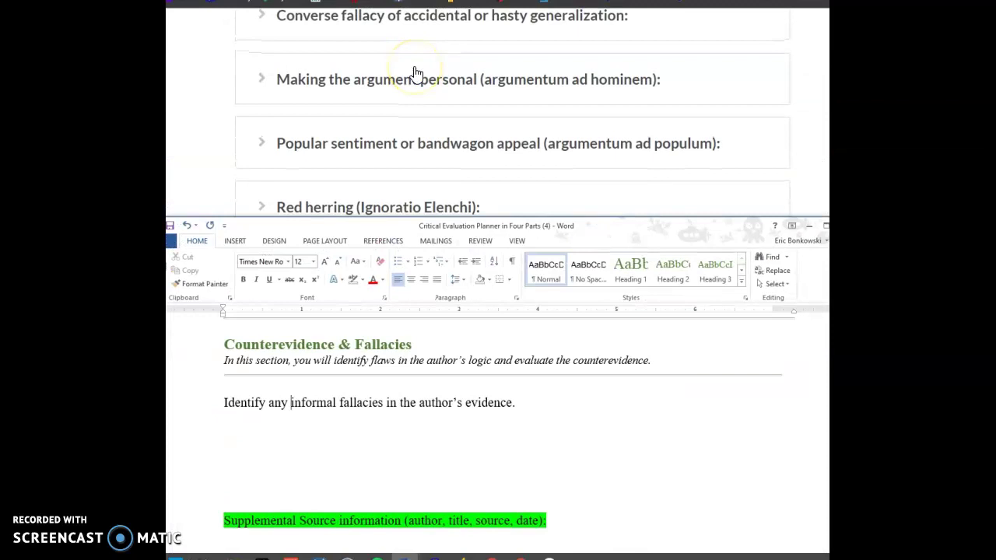
{"action": "scroll", "coordinate": [415, 72], "scroll_direction": "down", "scroll_amount": 1}
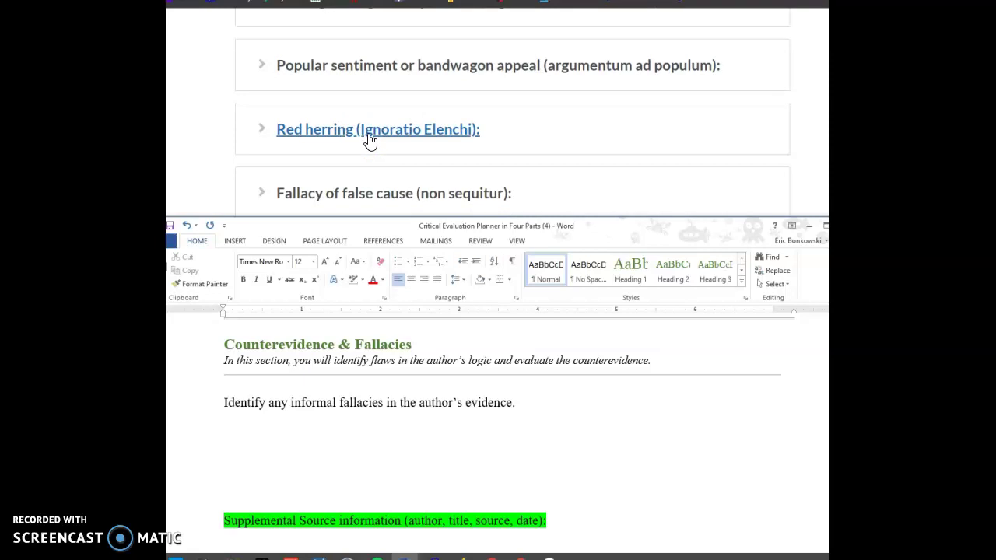
{"action": "scroll", "coordinate": [368, 138], "scroll_direction": "up", "scroll_amount": 4}
{"action": "scroll", "coordinate": [377, 129], "scroll_direction": "down", "scroll_amount": 3}
{"action": "scroll", "coordinate": [370, 126], "scroll_direction": "down", "scroll_amount": 3}
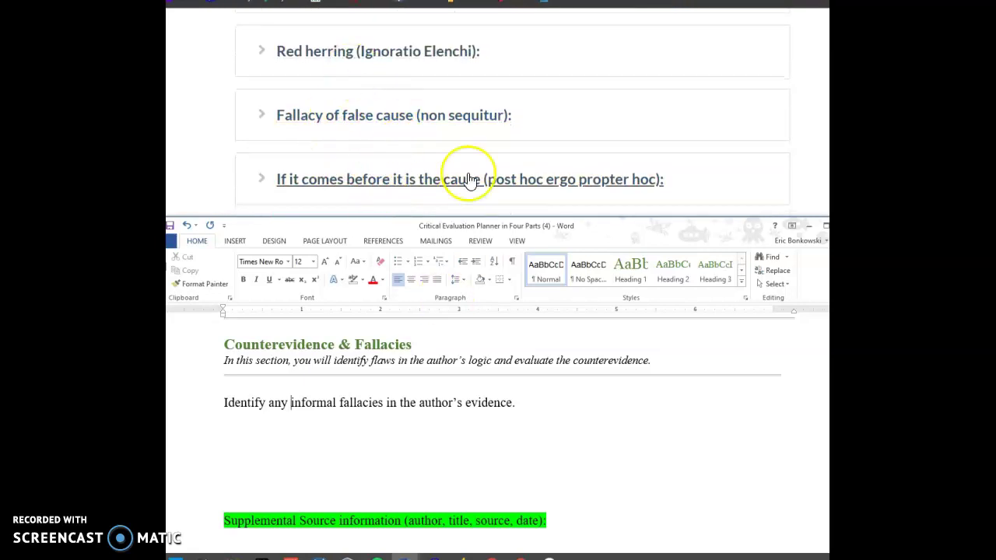
{"action": "scroll", "coordinate": [471, 173], "scroll_direction": "down", "scroll_amount": 4}
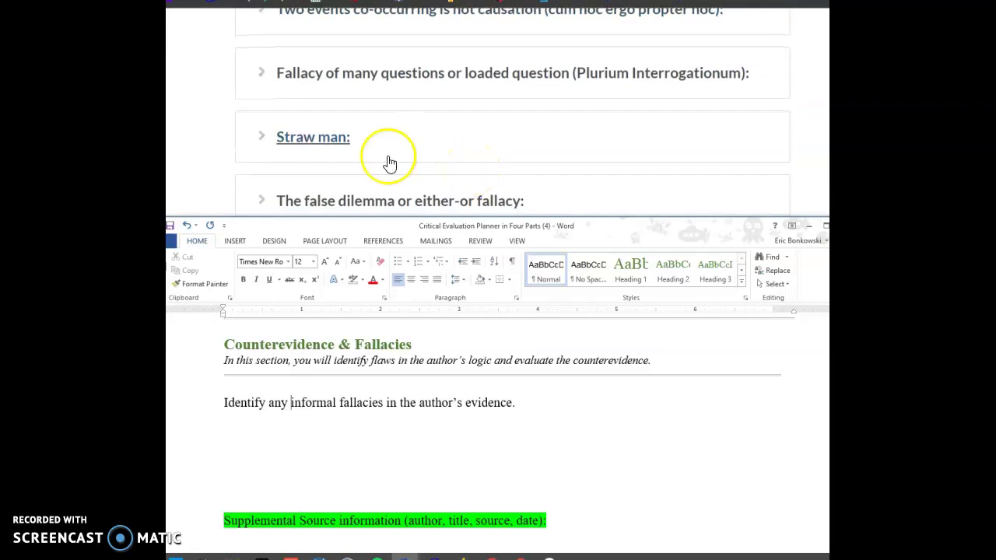
{"action": "scroll", "coordinate": [545, 163], "scroll_direction": "down", "scroll_amount": 3}
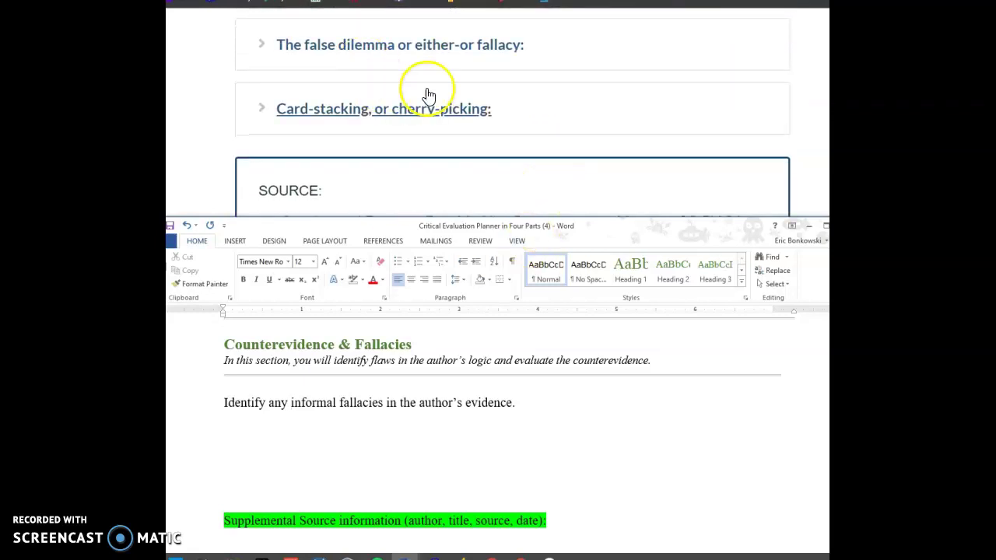
{"action": "left_click_drag", "start_coordinate": [677, 236], "coordinate": [689, 62]}
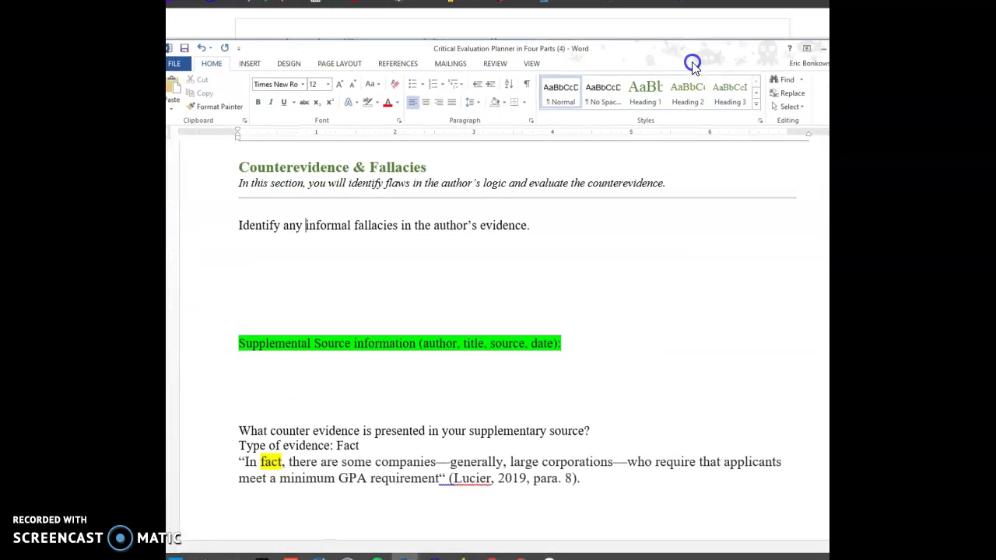
Select the whole Supplemental Source information line.
{"action": "left_click", "coordinate": [247, 277]}
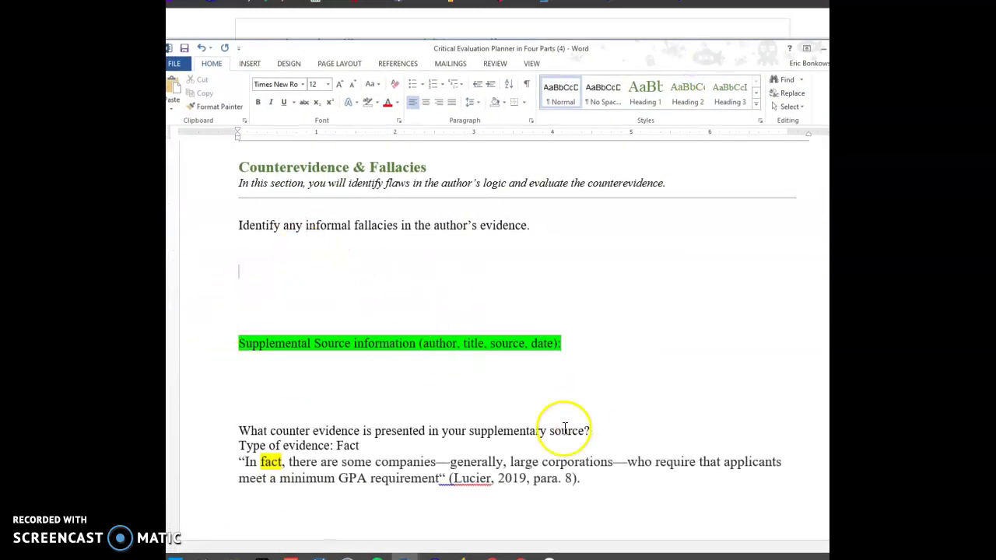
{"action": "scroll", "coordinate": [567, 424], "scroll_direction": "down", "scroll_amount": 2}
{"action": "left_click", "coordinate": [563, 266]}
{"action": "left_click_drag", "start_coordinate": [544, 265], "coordinate": [246, 245]}
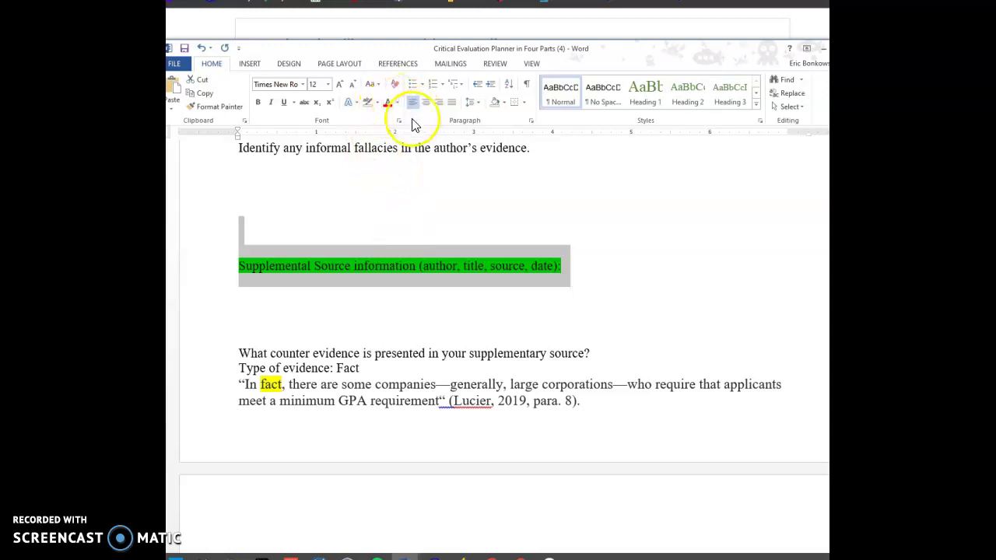
Set the Supplemental Source line's highlight color to No Color.
{"action": "left_click", "coordinate": [377, 102]}
{"action": "left_click", "coordinate": [392, 168]}
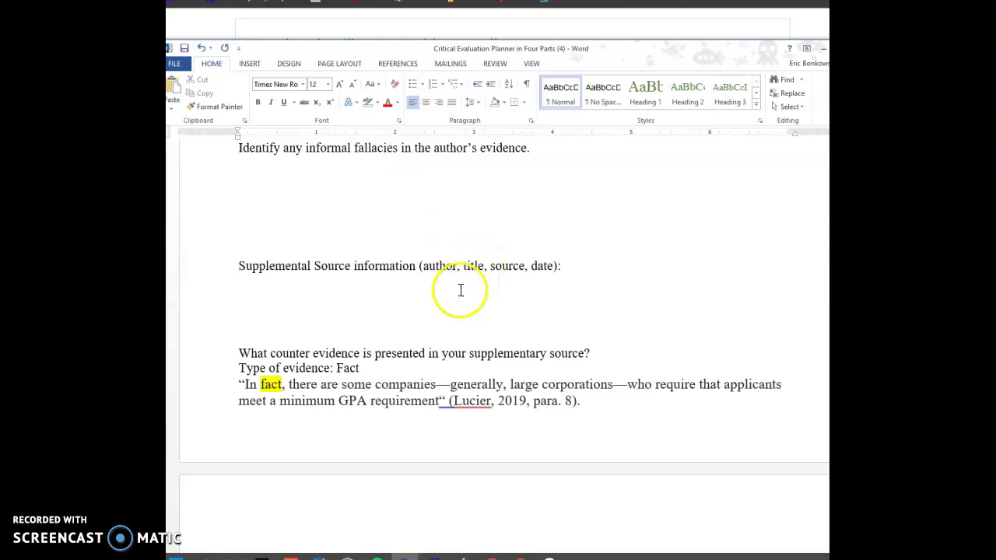
{"action": "scroll", "coordinate": [405, 285], "scroll_direction": "down", "scroll_amount": 2}
{"action": "left_click", "coordinate": [310, 223]}
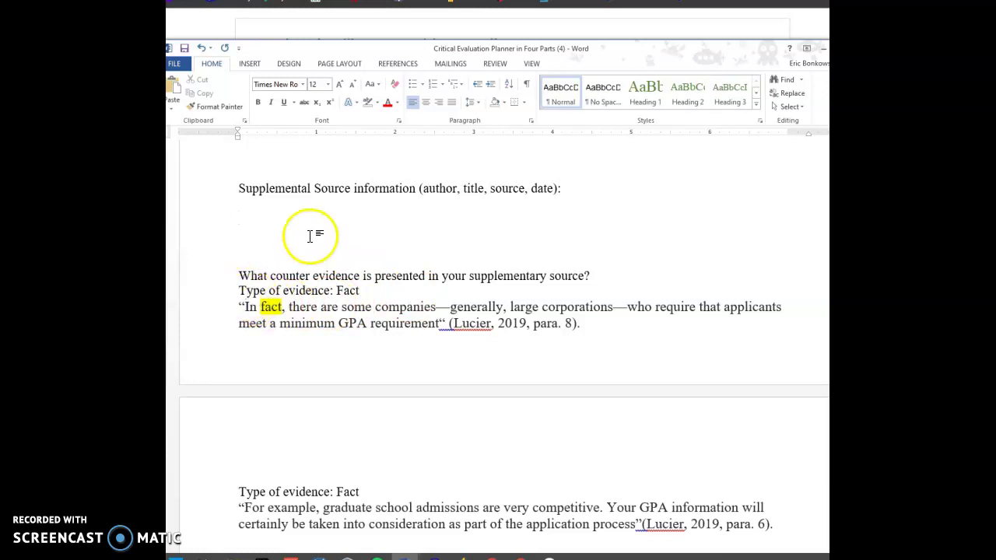
{"action": "scroll", "coordinate": [311, 233], "scroll_direction": "down", "scroll_amount": 1}
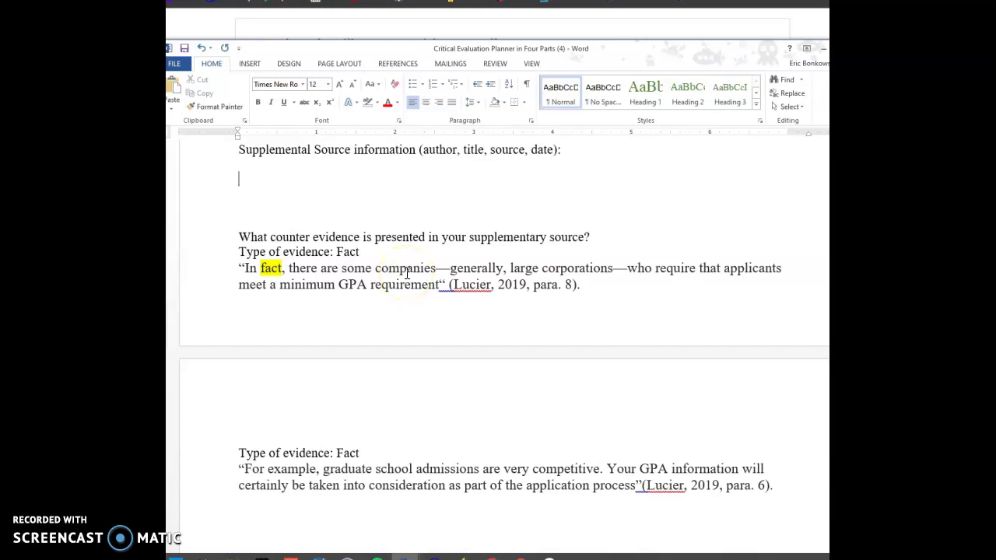
Delete 'counter' so the question asks what evidence your supplementary source presents.
{"action": "left_click", "coordinate": [312, 235]}
{"action": "key", "text": "BackSpace"}
{"action": "key", "text": "BackSpace"}
{"action": "key", "text": "BackSpace"}
{"action": "key", "text": "BackSpace"}
{"action": "key", "text": "BackSpace"}
{"action": "key", "text": "BackSpace"}
{"action": "key", "text": "BackSpace"}
{"action": "key", "text": "BackSpace"}
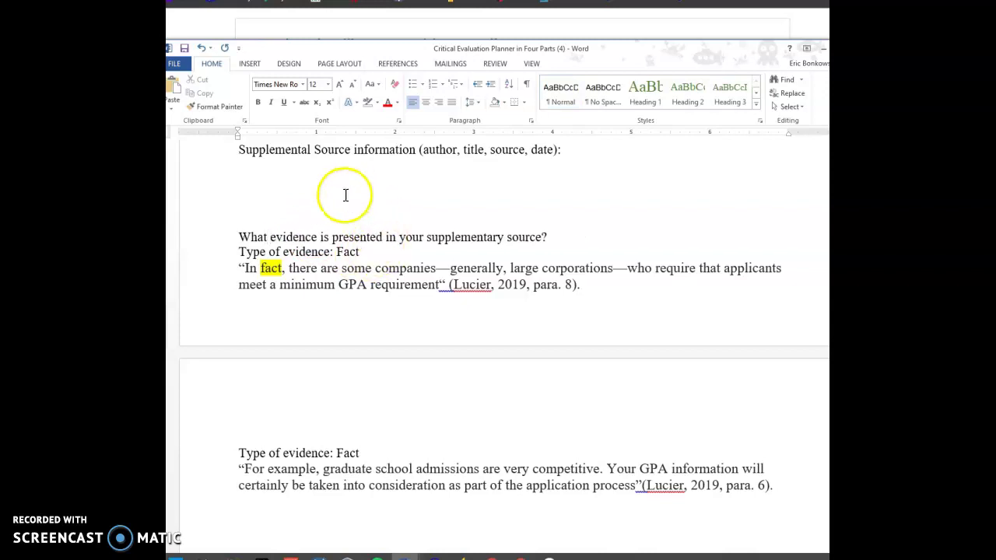
{"action": "scroll", "coordinate": [389, 266], "scroll_direction": "up", "scroll_amount": 2}
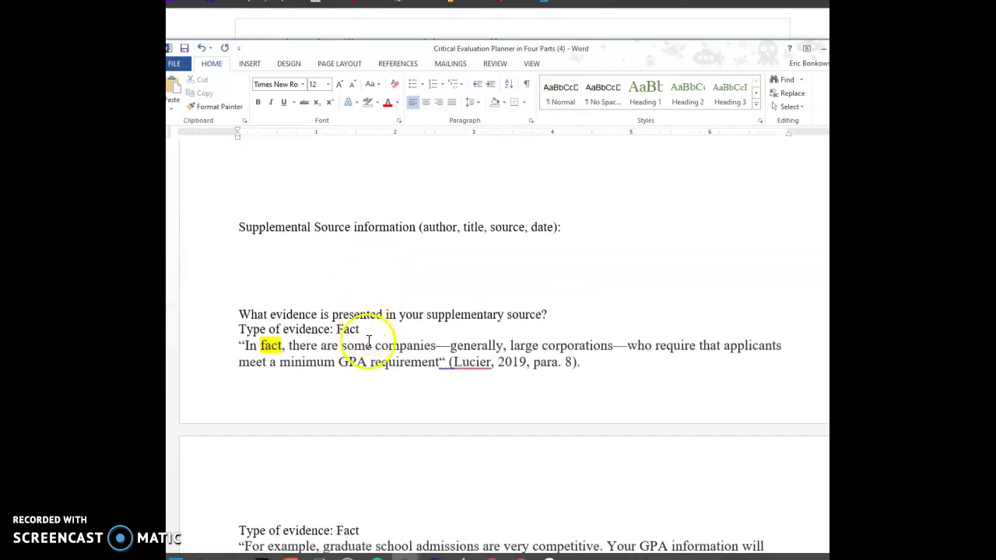
{"action": "scroll", "coordinate": [432, 345], "scroll_direction": "up", "scroll_amount": 2}
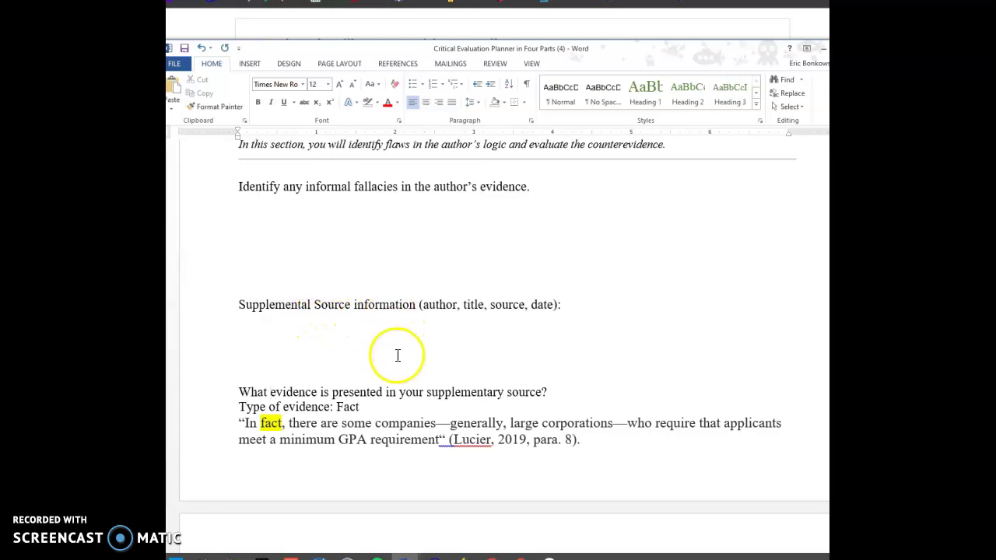
{"action": "scroll", "coordinate": [398, 342], "scroll_direction": "down", "scroll_amount": 2}
{"action": "scroll", "coordinate": [393, 357], "scroll_direction": "down", "scroll_amount": 1}
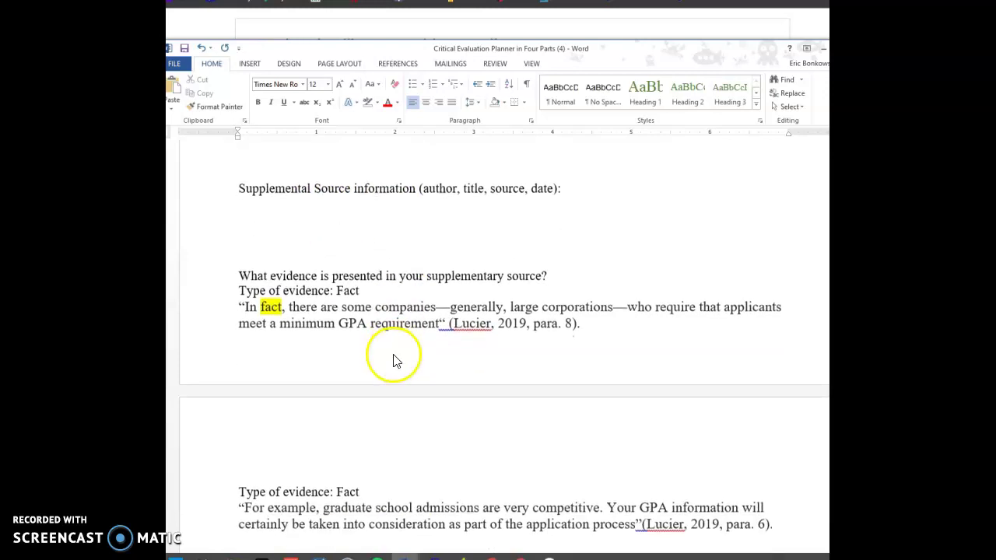
{"action": "scroll", "coordinate": [312, 234], "scroll_direction": "down", "scroll_amount": 2}
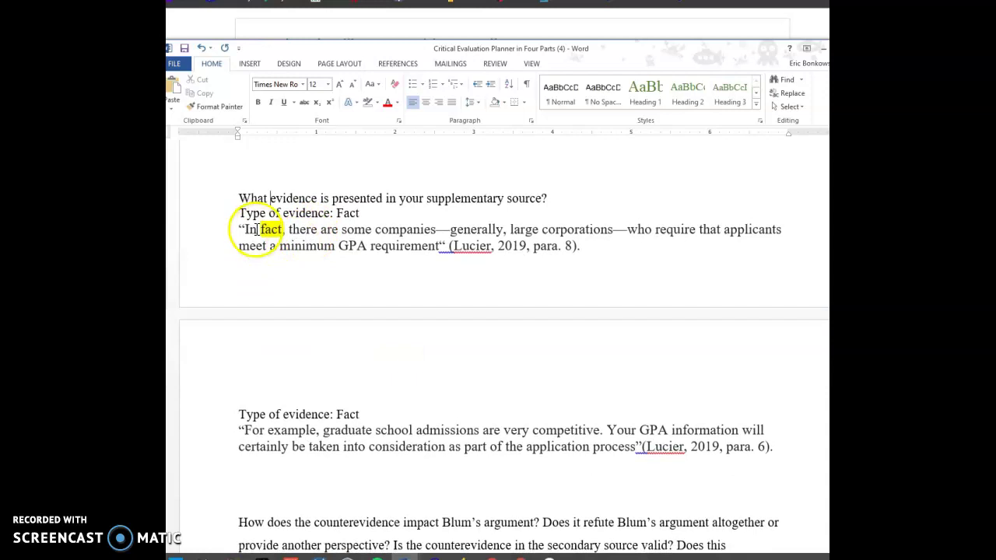
{"action": "scroll", "coordinate": [439, 313], "scroll_direction": "up", "scroll_amount": 4}
{"action": "scroll", "coordinate": [438, 313], "scroll_direction": "up", "scroll_amount": 9}
{"action": "scroll", "coordinate": [436, 315], "scroll_direction": "down", "scroll_amount": 13}
{"action": "scroll", "coordinate": [436, 315], "scroll_direction": "down", "scroll_amount": 14}
{"action": "scroll", "coordinate": [403, 371], "scroll_direction": "up", "scroll_amount": 13}
{"action": "scroll", "coordinate": [442, 357], "scroll_direction": "up", "scroll_amount": 3}
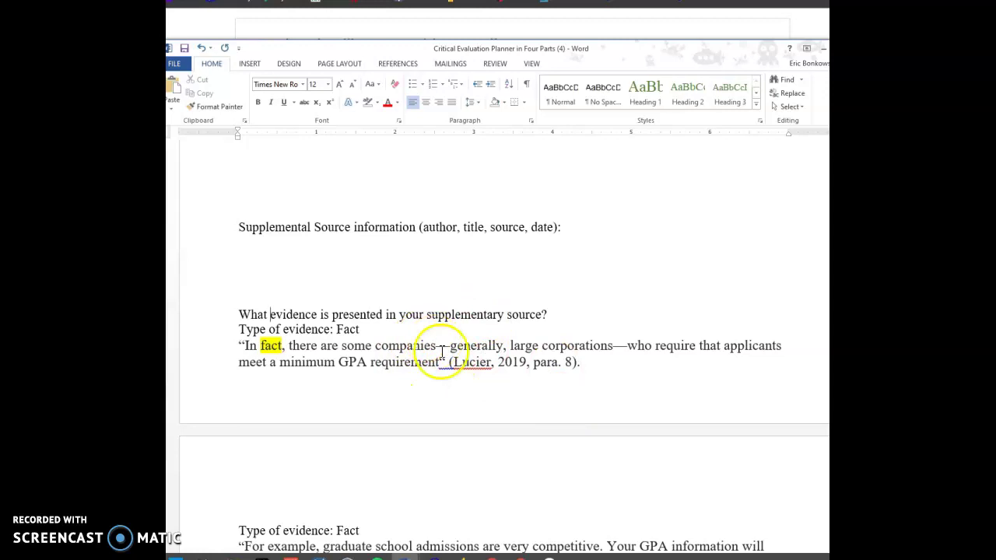
{"action": "scroll", "coordinate": [439, 352], "scroll_direction": "up", "scroll_amount": 2}
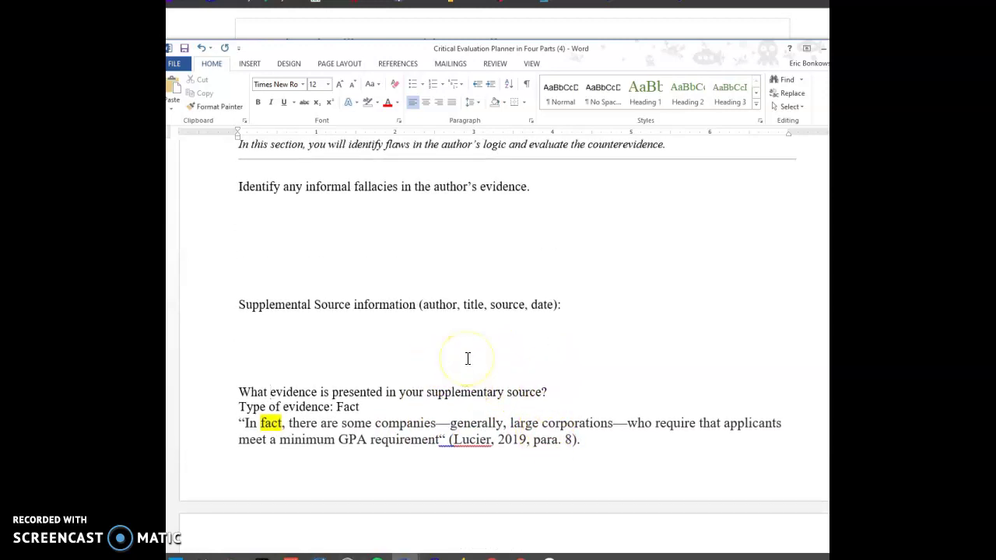
{"action": "scroll", "coordinate": [420, 365], "scroll_direction": "down", "scroll_amount": 2}
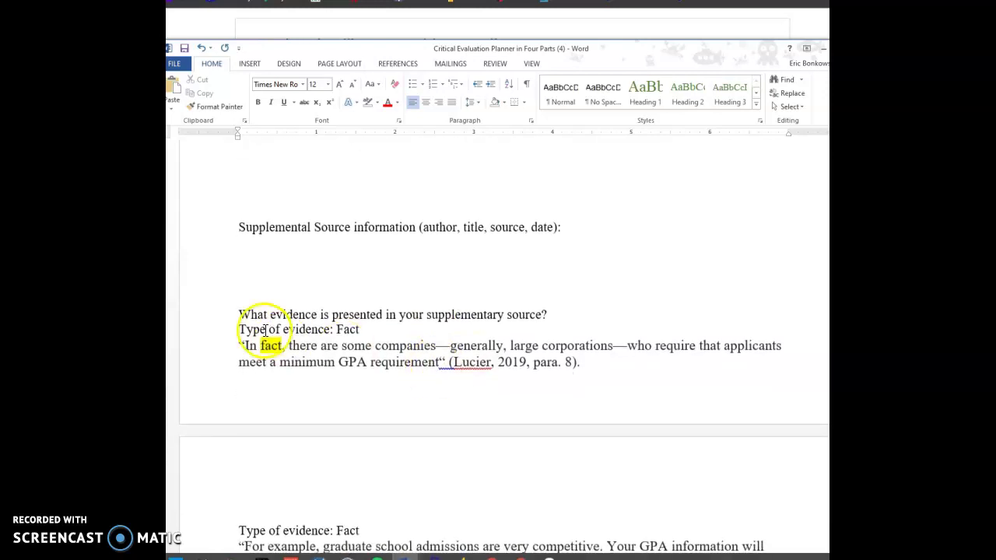
{"action": "scroll", "coordinate": [378, 357], "scroll_direction": "down", "scroll_amount": 3}
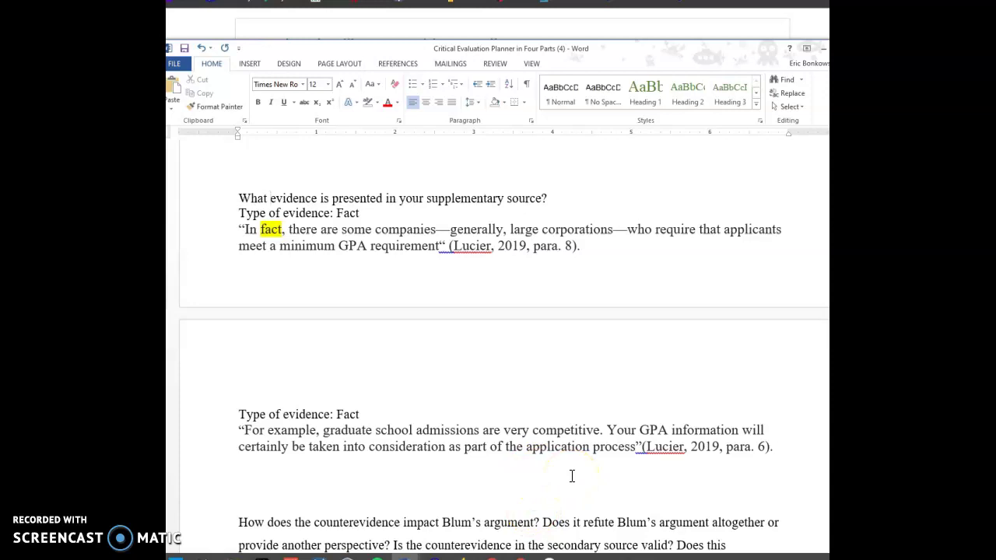
Fix the closing quotation mark before (Lucier, 2019, para. 8), then briefly select the word 'Fact'.
{"action": "left_click", "coordinate": [447, 246]}
{"action": "key", "text": "BackSpace"}
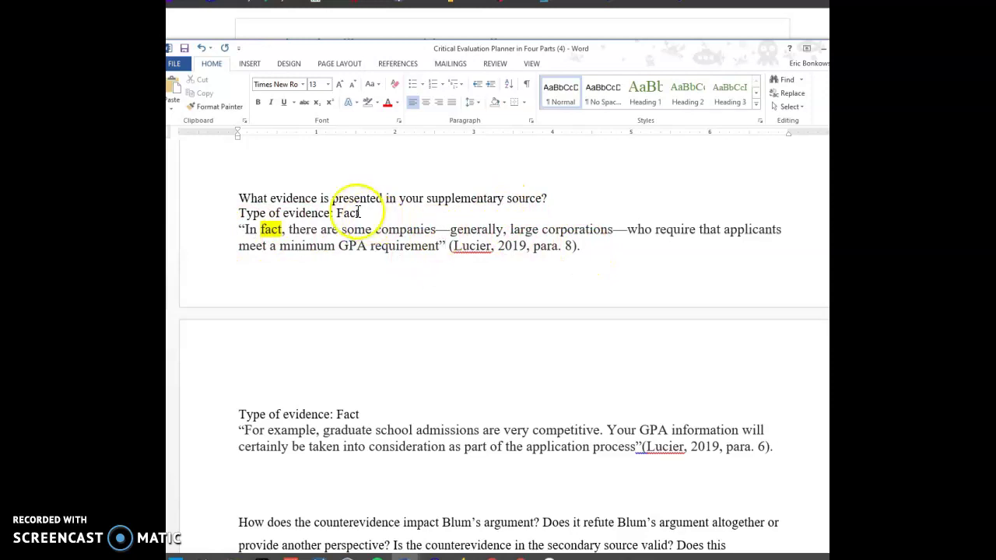
{"action": "left_click_drag", "start_coordinate": [333, 212], "coordinate": [397, 217]}
{"action": "scroll", "coordinate": [344, 350], "scroll_direction": "down", "scroll_amount": 1}
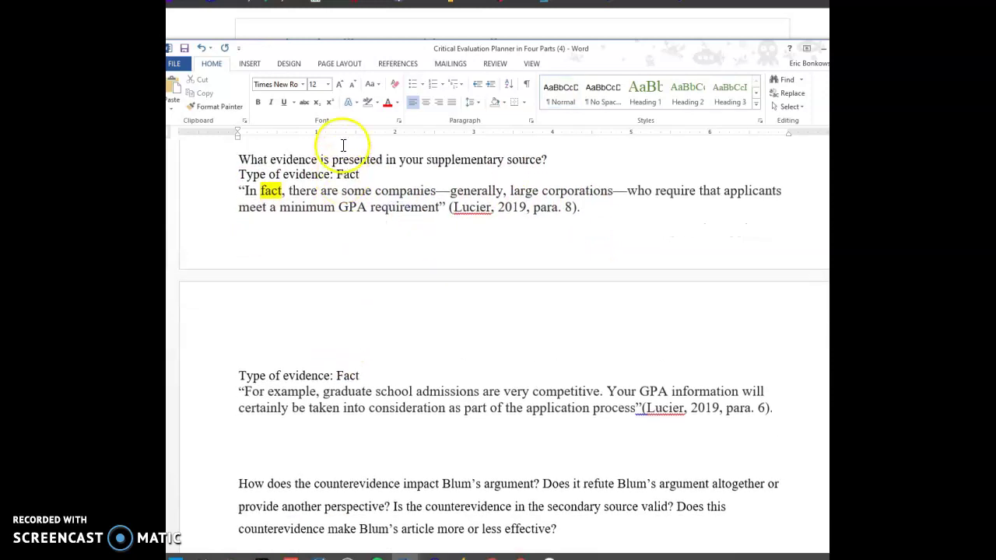
{"action": "left_click", "coordinate": [351, 377]}
{"action": "scroll", "coordinate": [351, 376], "scroll_direction": "down", "scroll_amount": 4}
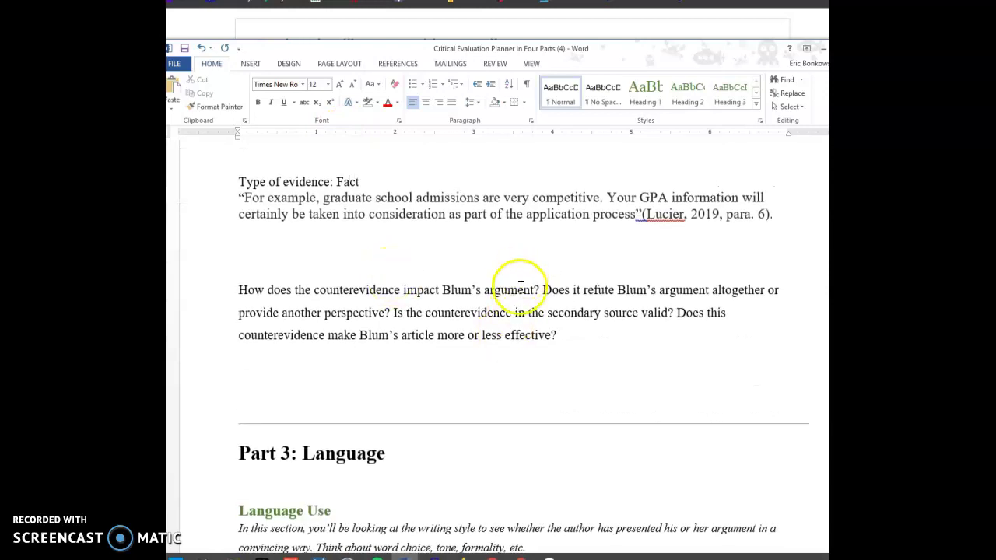
{"action": "left_click", "coordinate": [570, 330]}
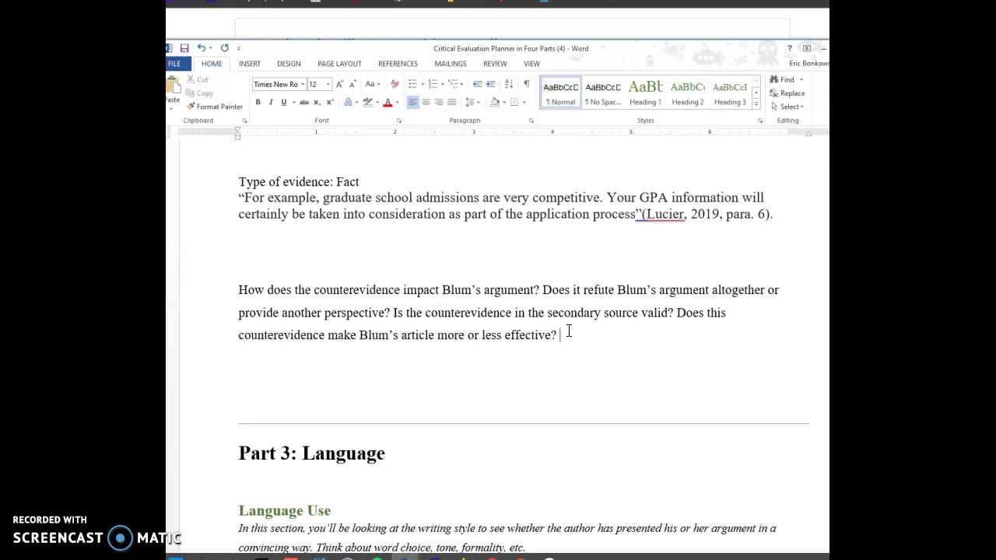
{"action": "left_click_drag", "start_coordinate": [569, 331], "coordinate": [467, 337]}
{"action": "left_click", "coordinate": [581, 345]}
{"action": "left_click", "coordinate": [556, 327]}
{"action": "scroll", "coordinate": [557, 327], "scroll_direction": "up", "scroll_amount": 1}
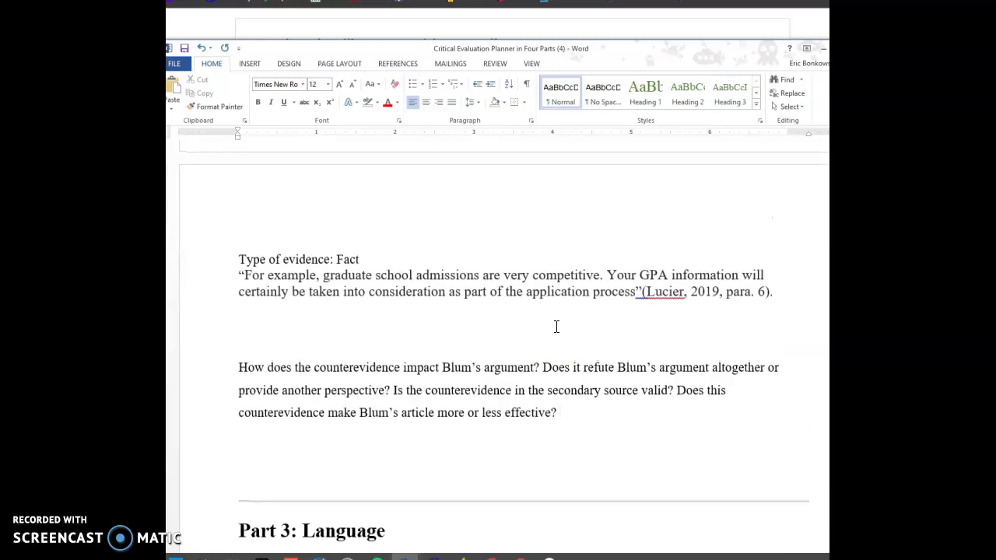
{"action": "scroll", "coordinate": [557, 330], "scroll_direction": "up", "scroll_amount": 3}
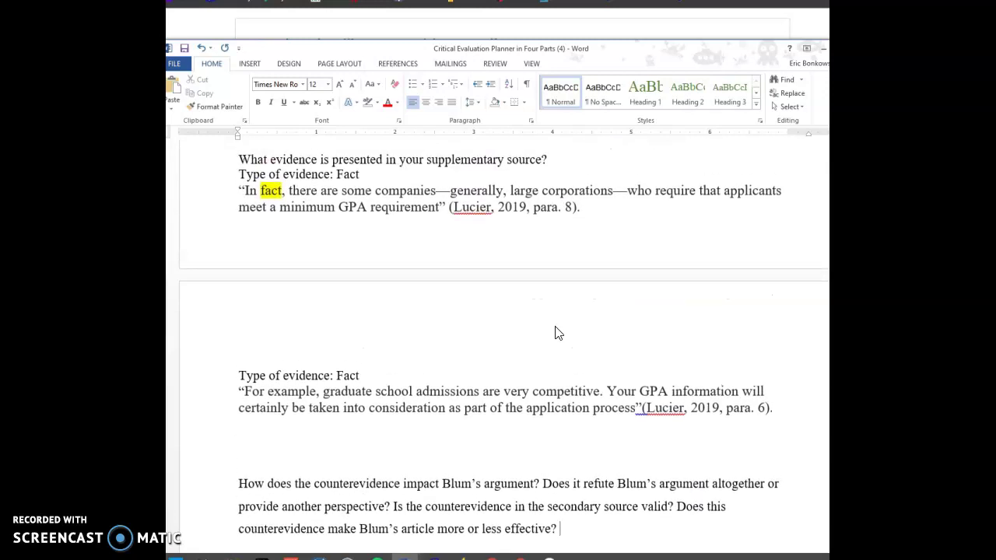
{"action": "scroll", "coordinate": [411, 410], "scroll_direction": "down", "scroll_amount": 1}
{"action": "scroll", "coordinate": [413, 408], "scroll_direction": "up", "scroll_amount": 1}
{"action": "scroll", "coordinate": [345, 378], "scroll_direction": "down", "scroll_amount": 1}
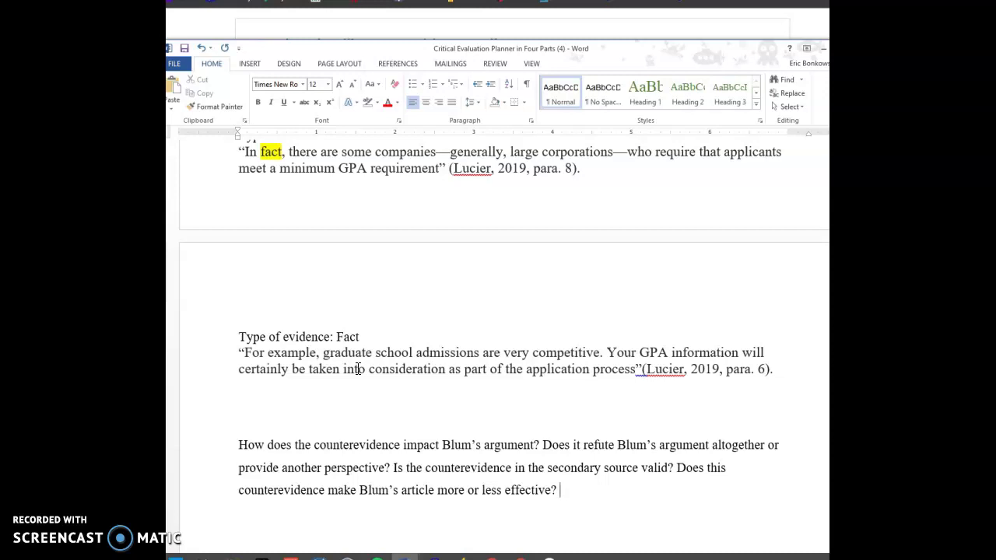
Scroll to the planner's top and move the Word window up to the top of the screen.
{"action": "scroll", "coordinate": [366, 367], "scroll_direction": "up", "scroll_amount": 8}
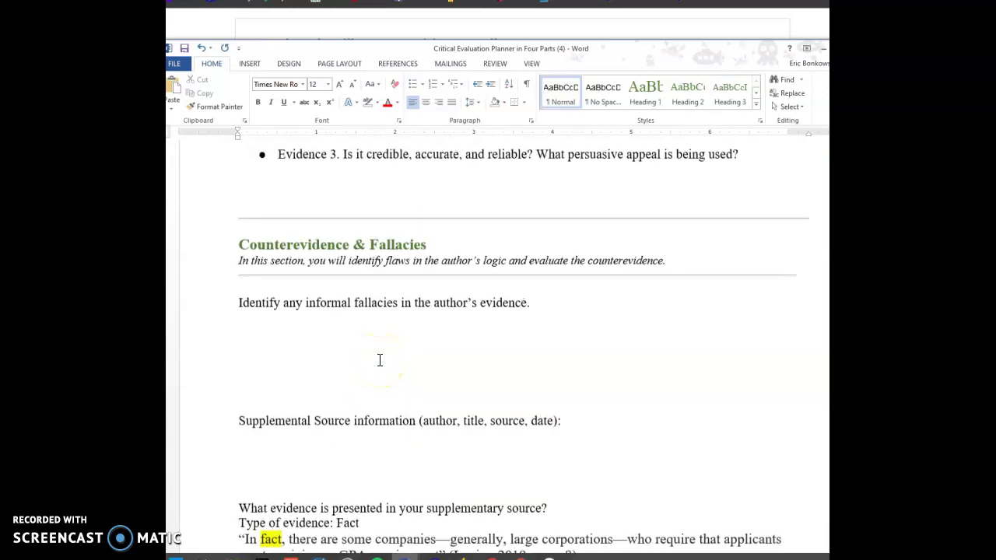
{"action": "scroll", "coordinate": [380, 360], "scroll_direction": "up", "scroll_amount": 3}
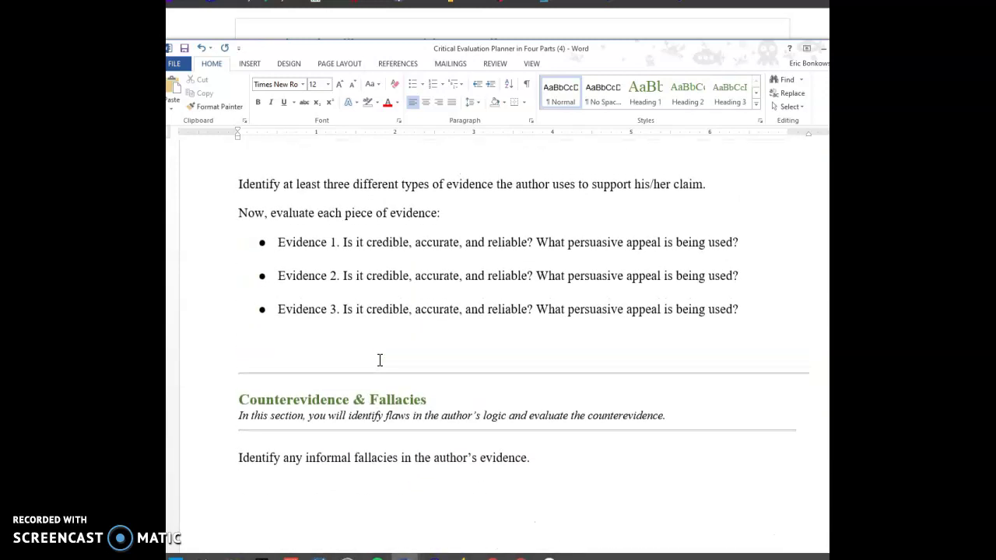
{"action": "scroll", "coordinate": [379, 360], "scroll_direction": "up", "scroll_amount": 10}
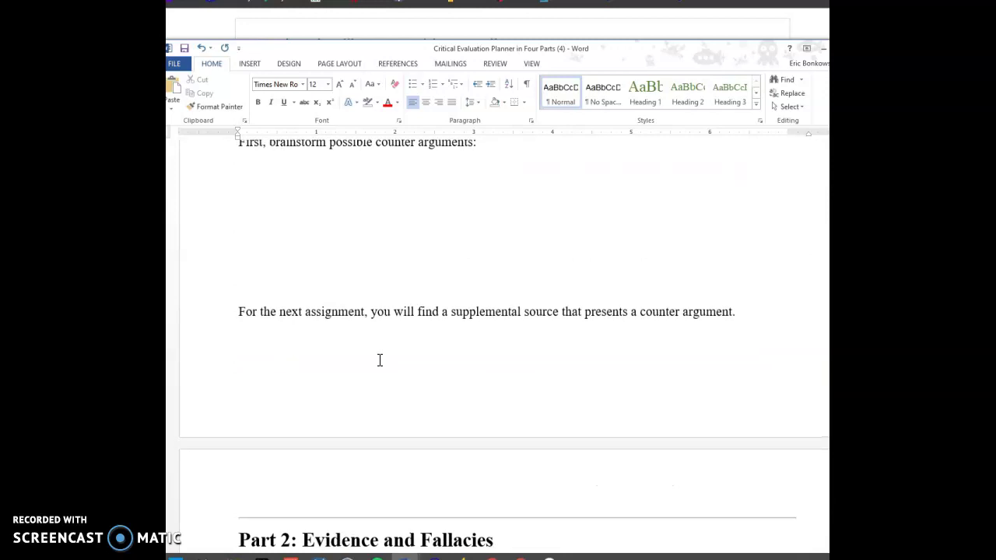
{"action": "scroll", "coordinate": [380, 360], "scroll_direction": "up", "scroll_amount": 8}
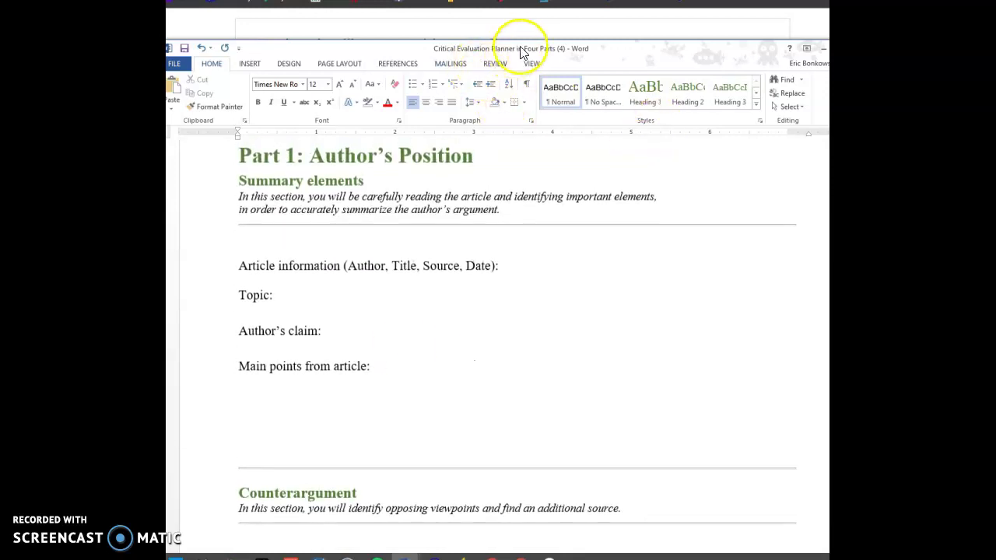
{"action": "left_click_drag", "start_coordinate": [520, 46], "coordinate": [491, 16]}
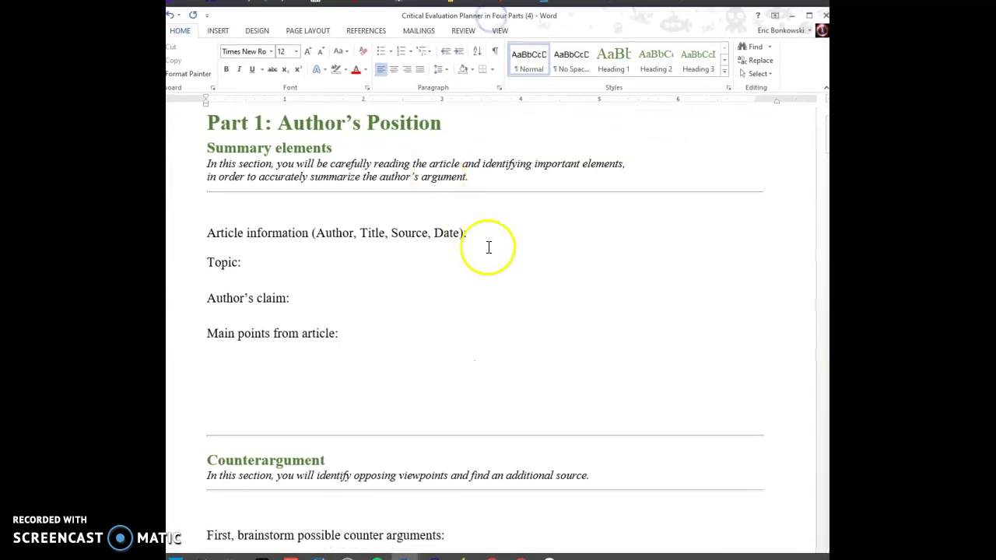
Return to the supplementary-source evidence question showing the two Fact-type Lucier 2019 quotes.
{"action": "scroll", "coordinate": [489, 248], "scroll_direction": "down", "scroll_amount": 4}
{"action": "scroll", "coordinate": [443, 186], "scroll_direction": "down", "scroll_amount": 7}
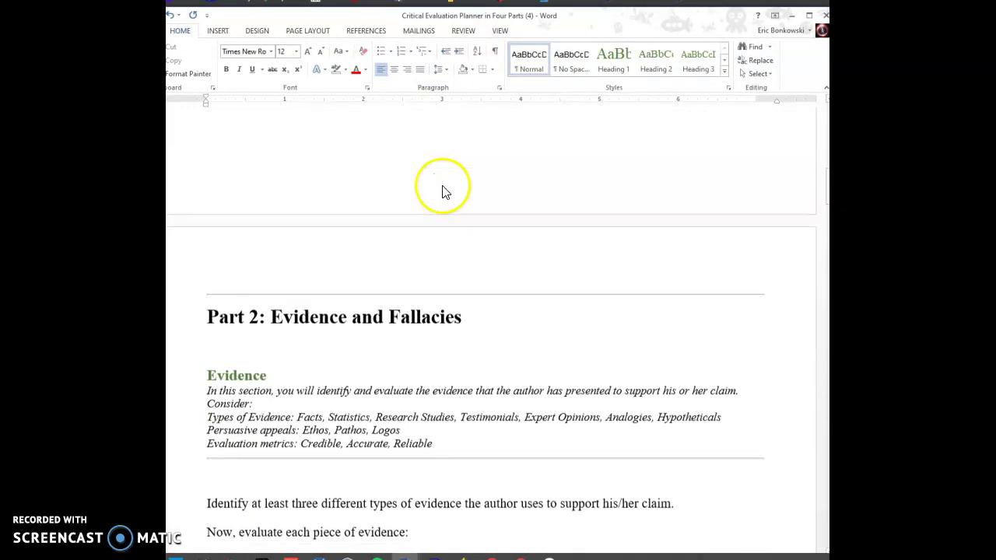
{"action": "scroll", "coordinate": [444, 186], "scroll_direction": "up", "scroll_amount": 4}
{"action": "scroll", "coordinate": [443, 186], "scroll_direction": "up", "scroll_amount": 10}
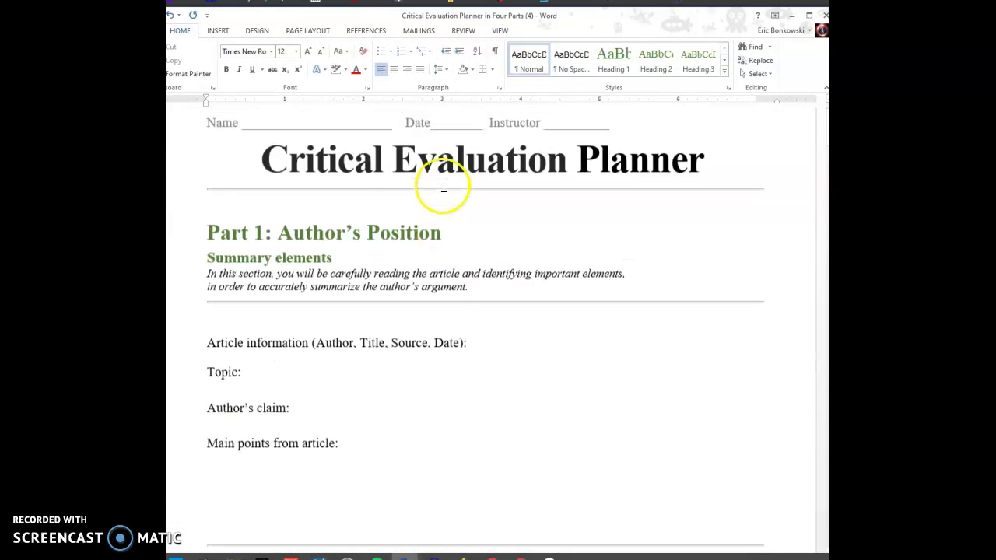
{"action": "scroll", "coordinate": [353, 204], "scroll_direction": "down", "scroll_amount": 15}
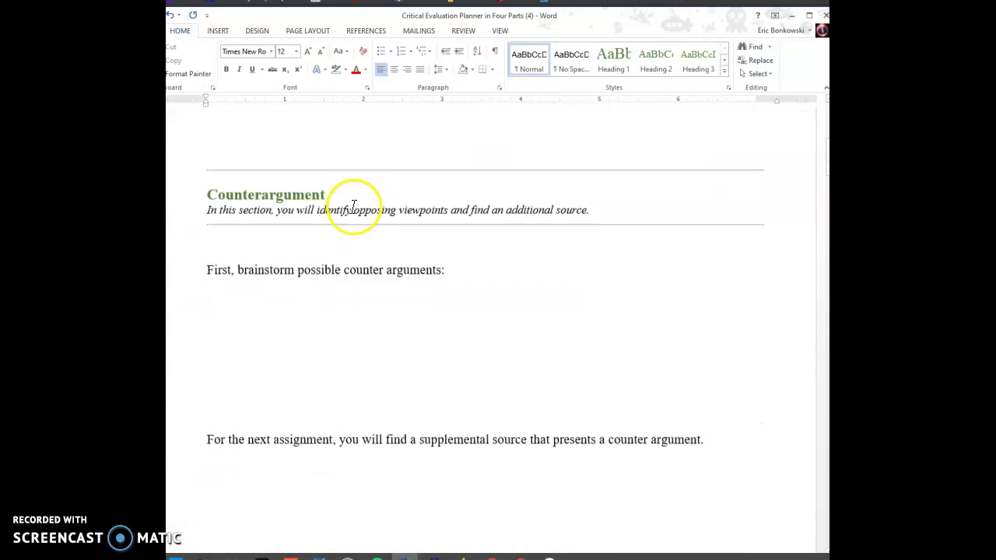
{"action": "scroll", "coordinate": [314, 323], "scroll_direction": "down", "scroll_amount": 11}
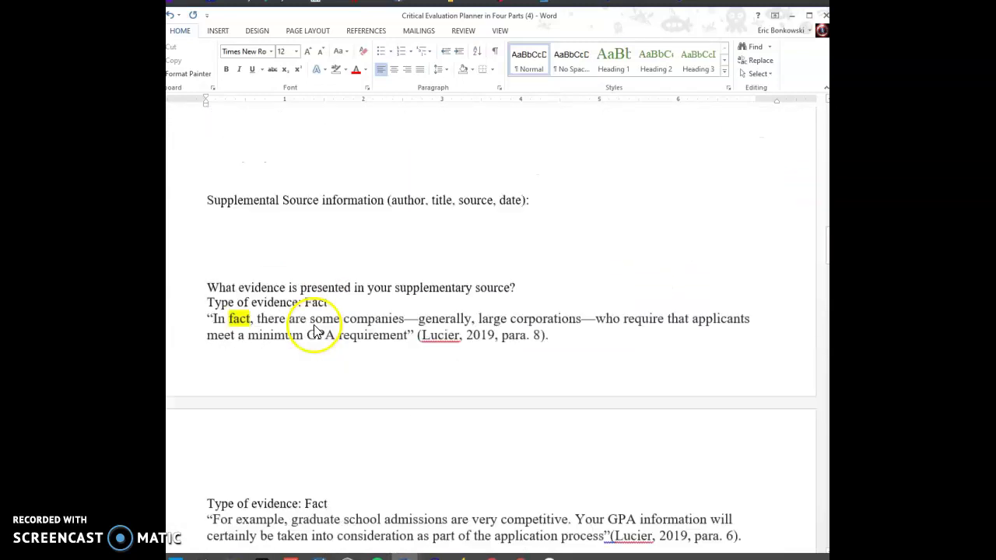
{"action": "left_click", "coordinate": [342, 360]}
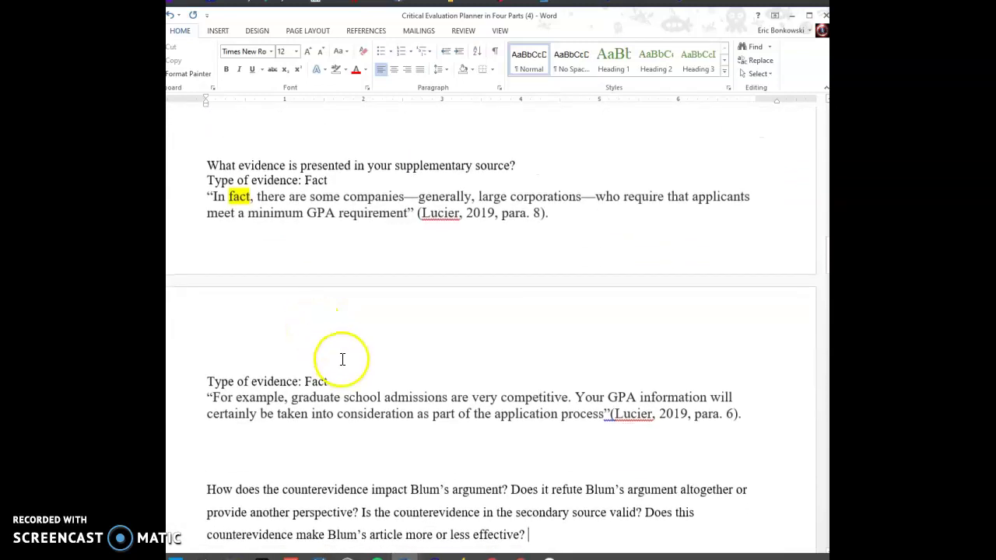